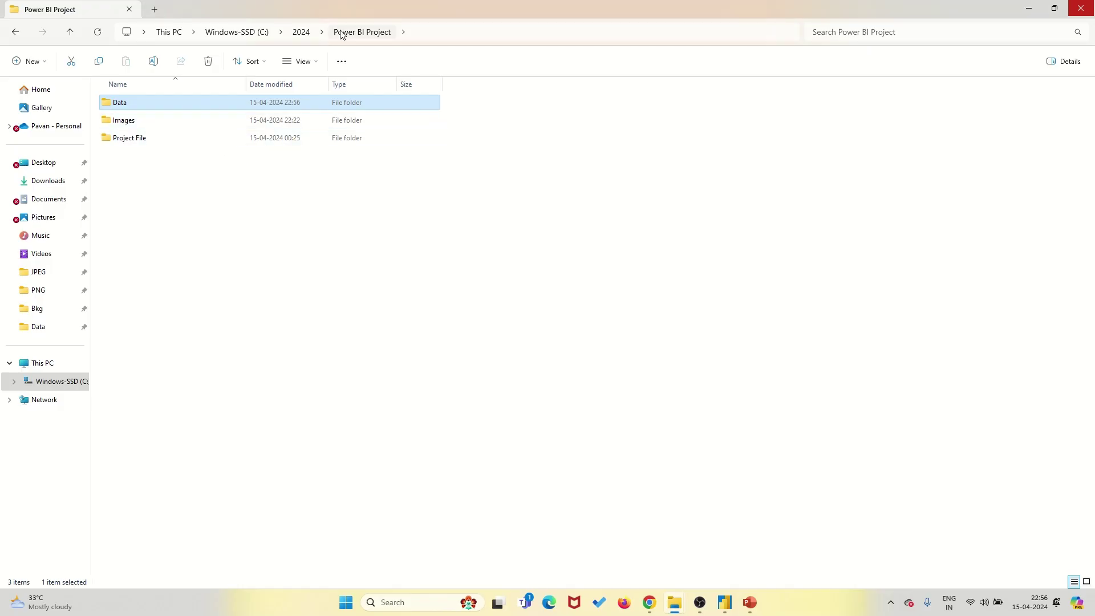
Open HR DATA_Excel from the Data folder and inspect the Business Travel, Department, Education Field and Employee Number values.
{"action": "double_click", "coordinate": [133, 104]}
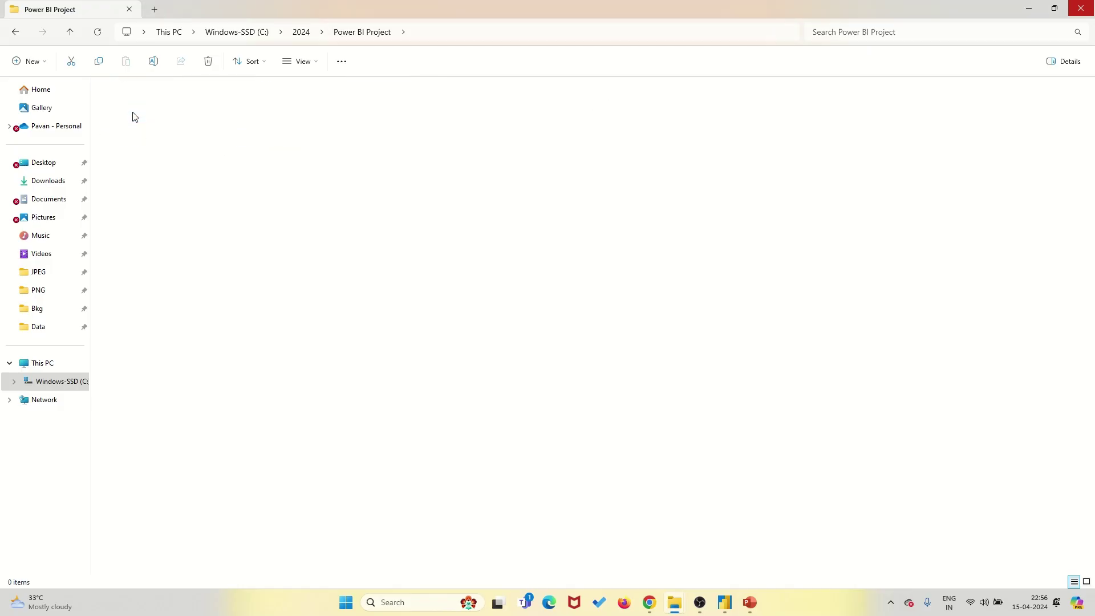
{"action": "double_click", "coordinate": [137, 125]}
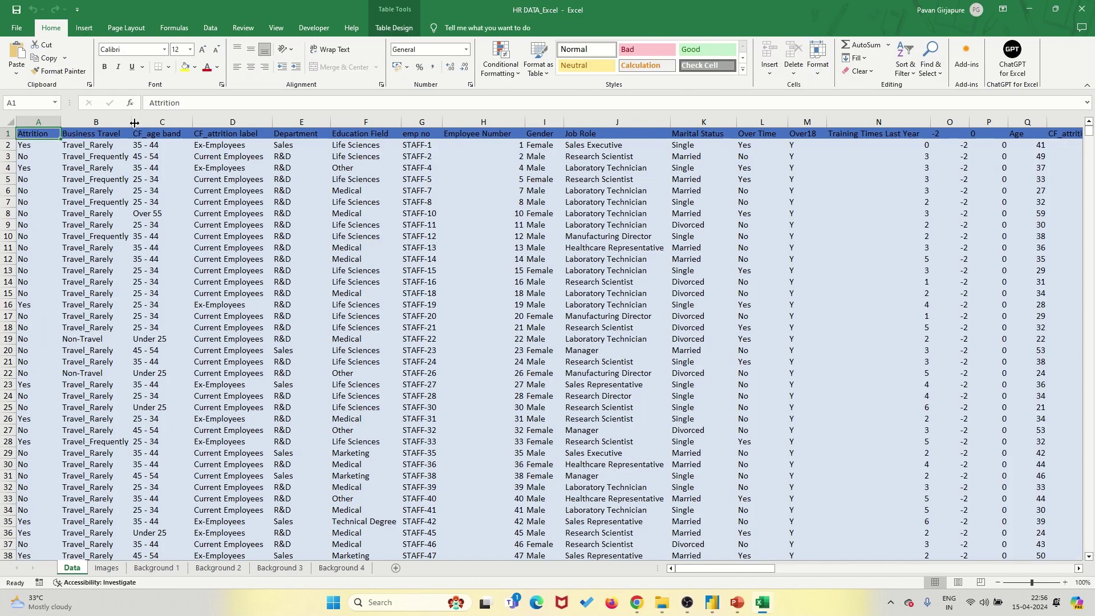
{"action": "left_click", "coordinate": [128, 166]}
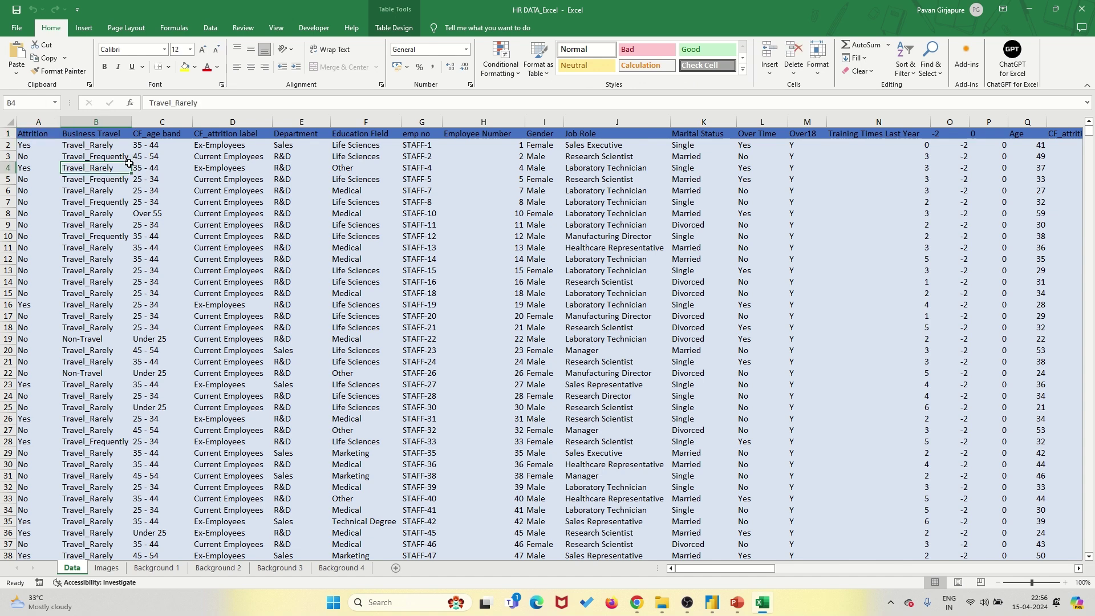
{"action": "left_click", "coordinate": [283, 198]}
{"action": "left_click", "coordinate": [362, 131]}
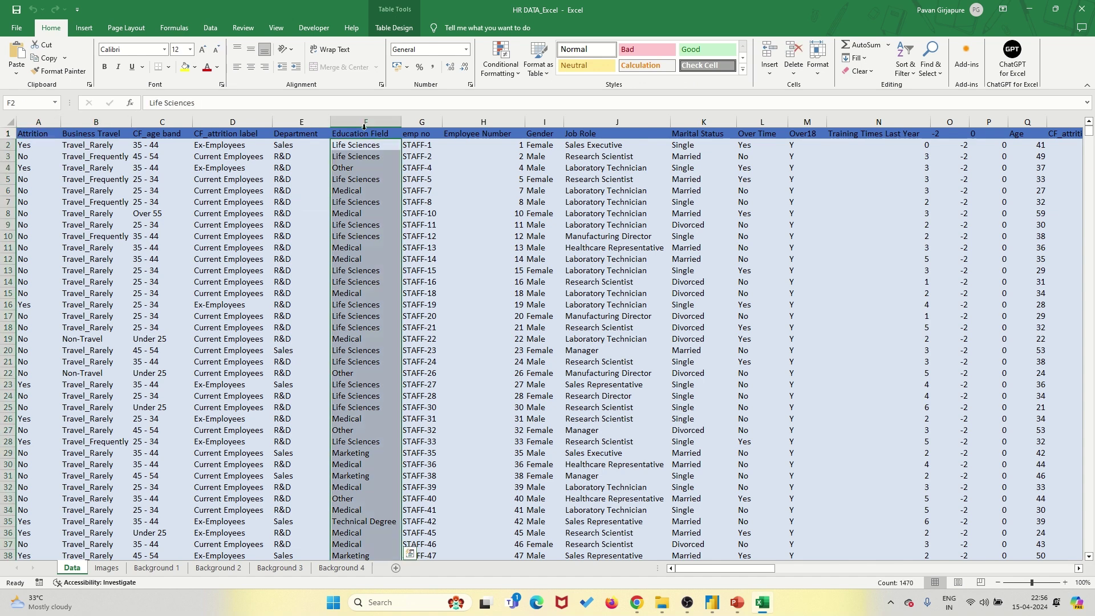
{"action": "left_click", "coordinate": [467, 155]}
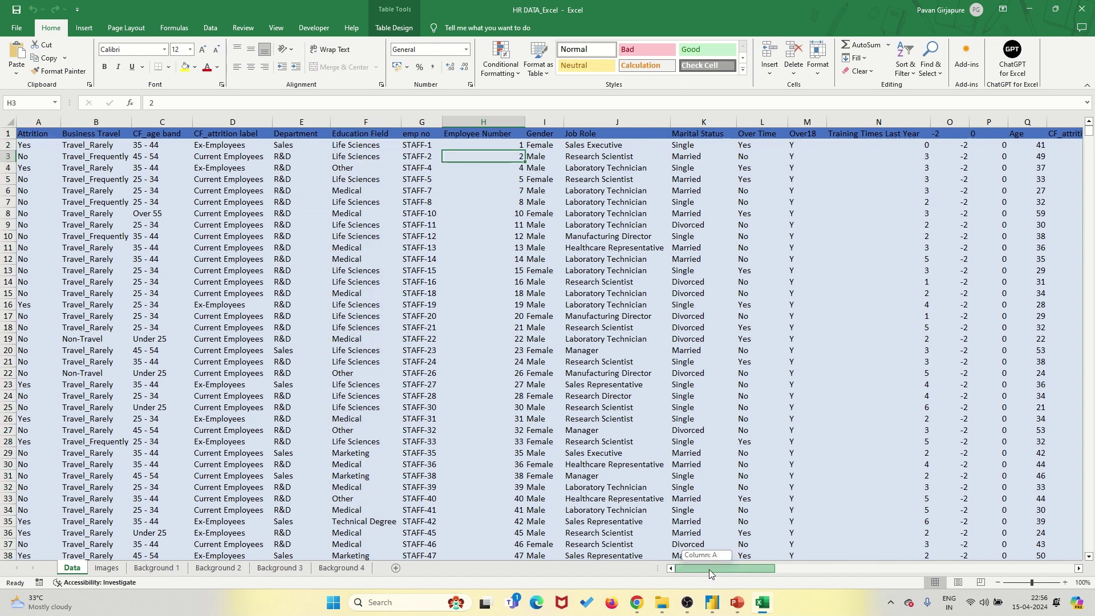
Scroll down and back up through the employee sheet, then close Excel.
{"action": "mouse_move", "coordinate": [709, 570]}
{"action": "left_mouse_down"}
{"action": "mouse_move", "coordinate": [1001, 549]}
{"action": "mouse_move", "coordinate": [1015, 562]}
{"action": "mouse_move", "coordinate": [810, 562]}
{"action": "mouse_move", "coordinate": [700, 587]}
{"action": "left_mouse_up"}
{"action": "scroll", "coordinate": [191, 331], "scroll_direction": "down", "scroll_amount": 5}
{"action": "scroll", "coordinate": [191, 331], "scroll_direction": "down", "scroll_amount": 20}
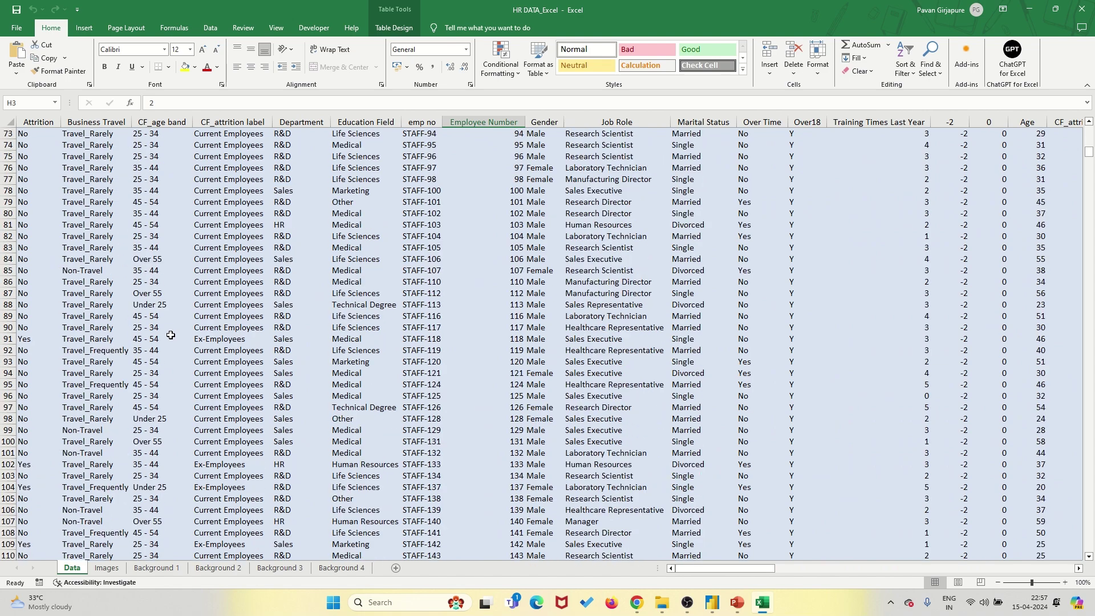
{"action": "scroll", "coordinate": [166, 343], "scroll_direction": "up", "scroll_amount": 20}
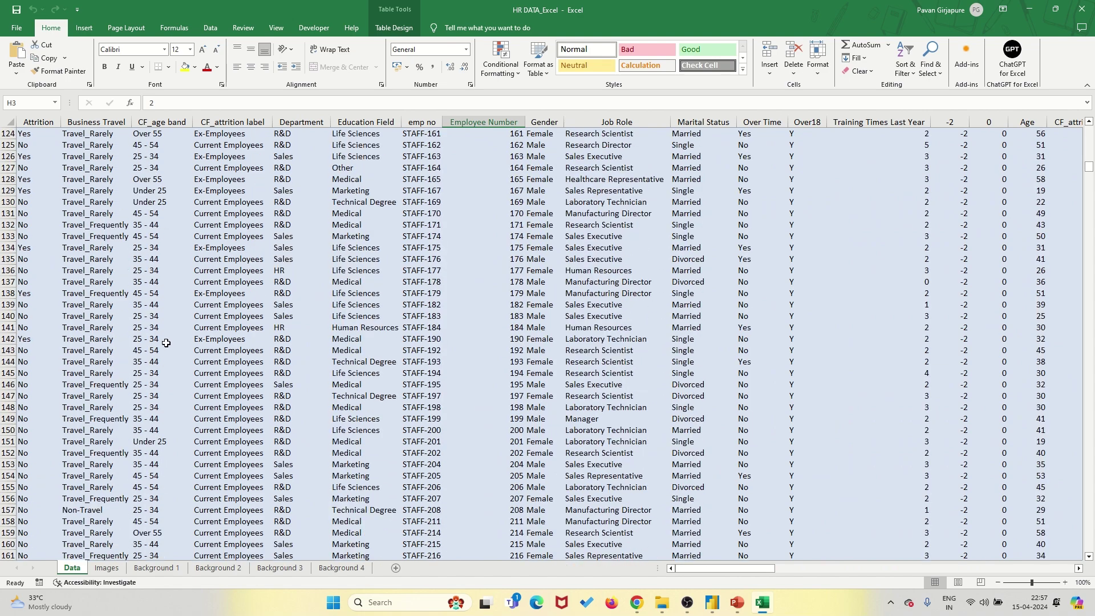
{"action": "scroll", "coordinate": [166, 343], "scroll_direction": "up", "scroll_amount": 14}
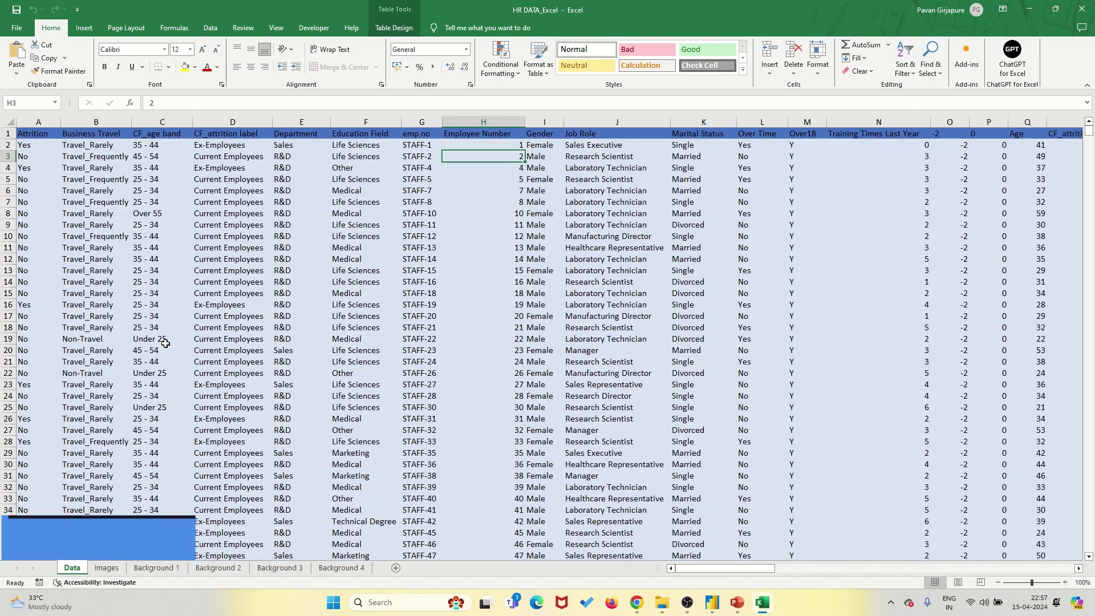
{"action": "left_click", "coordinate": [1081, 9]}
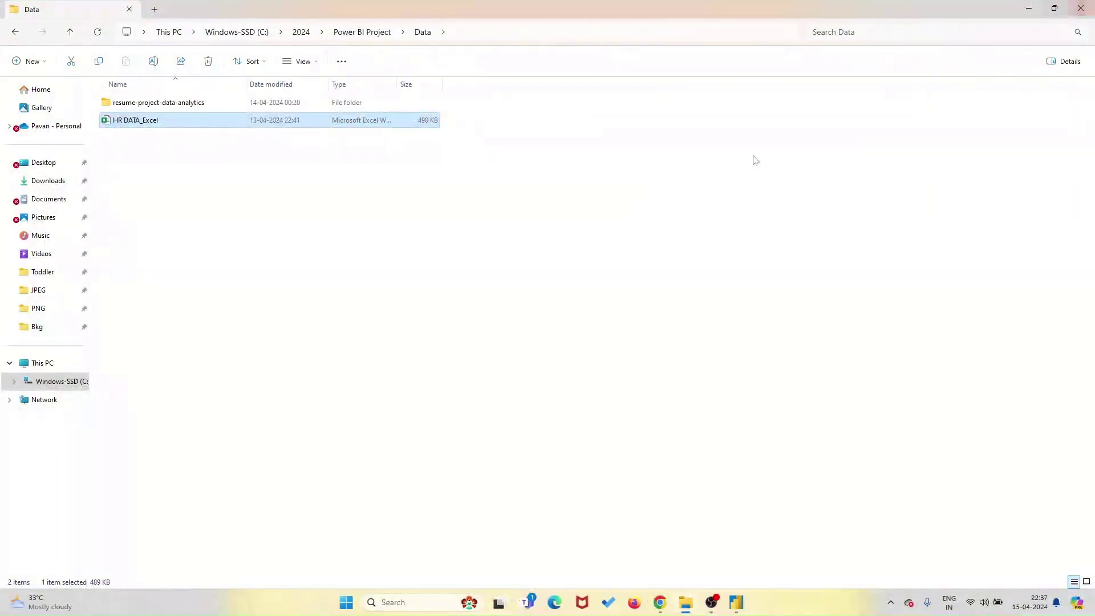
Go from the Power BI Project folder into Project File and launch the HR Analytics report.
{"action": "left_click", "coordinate": [165, 182]}
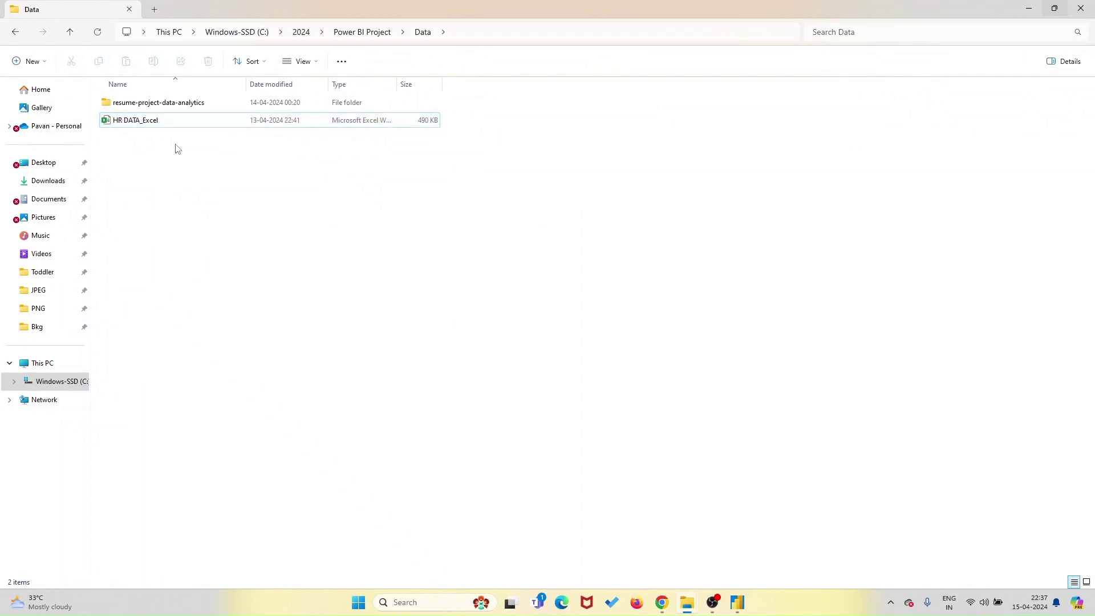
{"action": "left_click", "coordinate": [361, 34]}
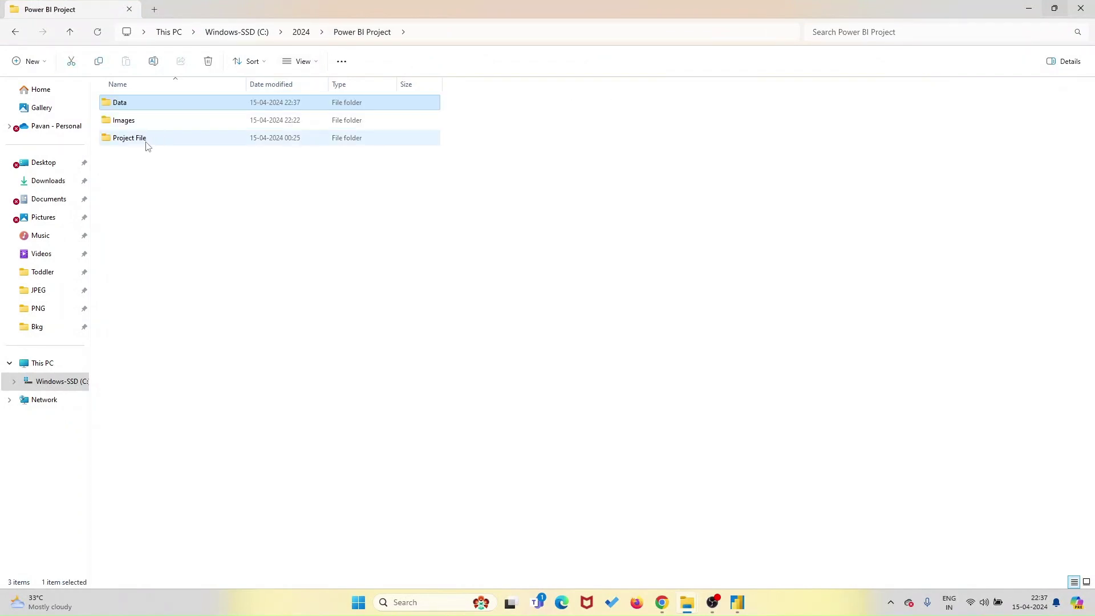
{"action": "double_click", "coordinate": [145, 139]}
{"action": "double_click", "coordinate": [143, 104]}
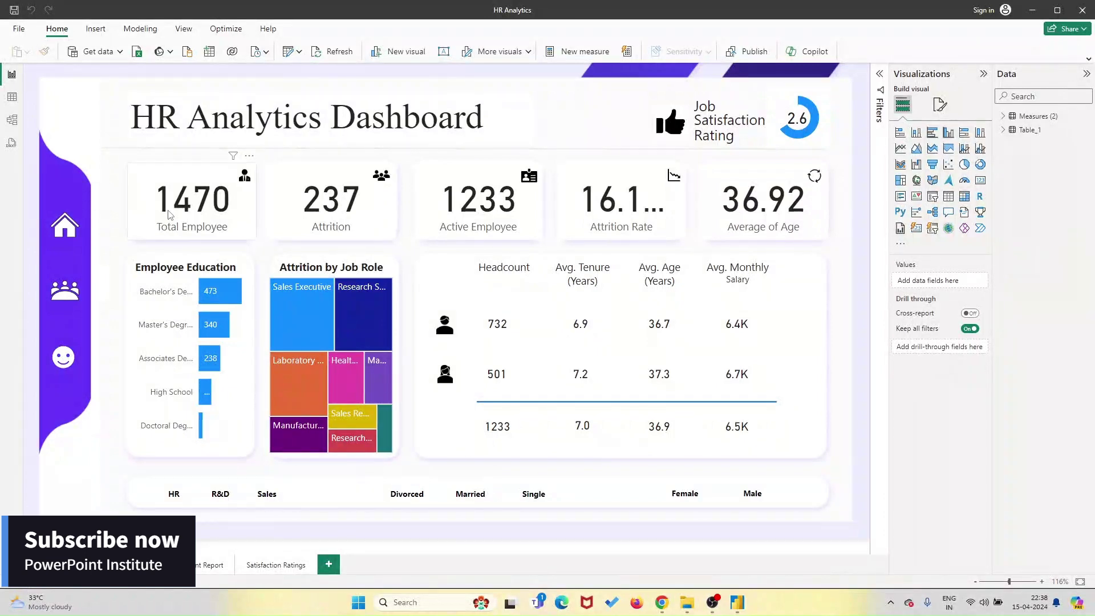
Collapse the Visualizations and Data panes so the Dashboard page fills the window.
{"action": "left_click", "coordinate": [986, 76]}
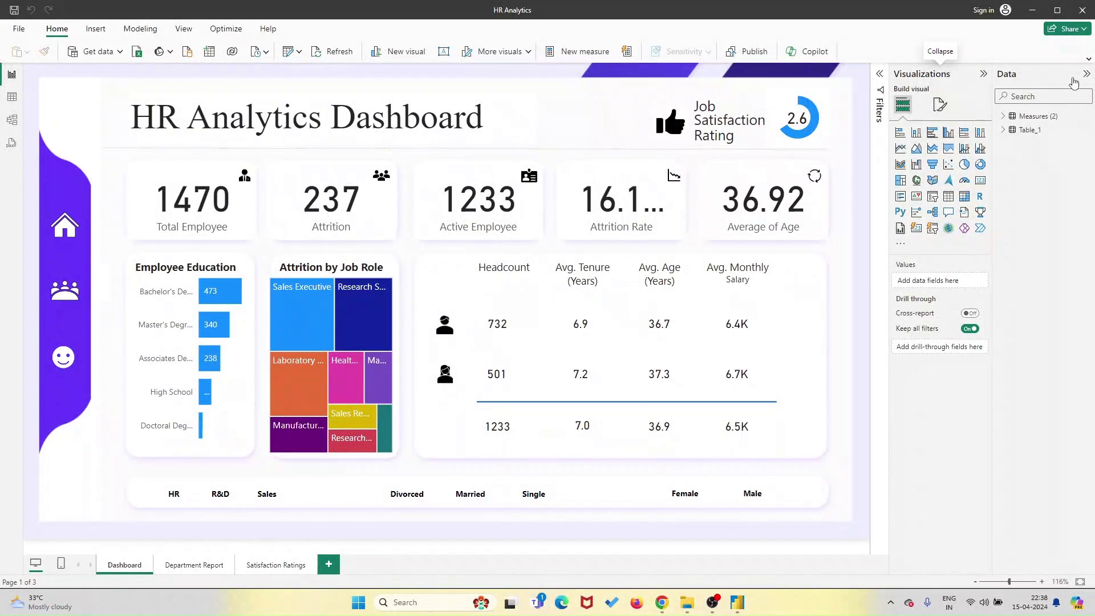
{"action": "left_click", "coordinate": [1086, 78]}
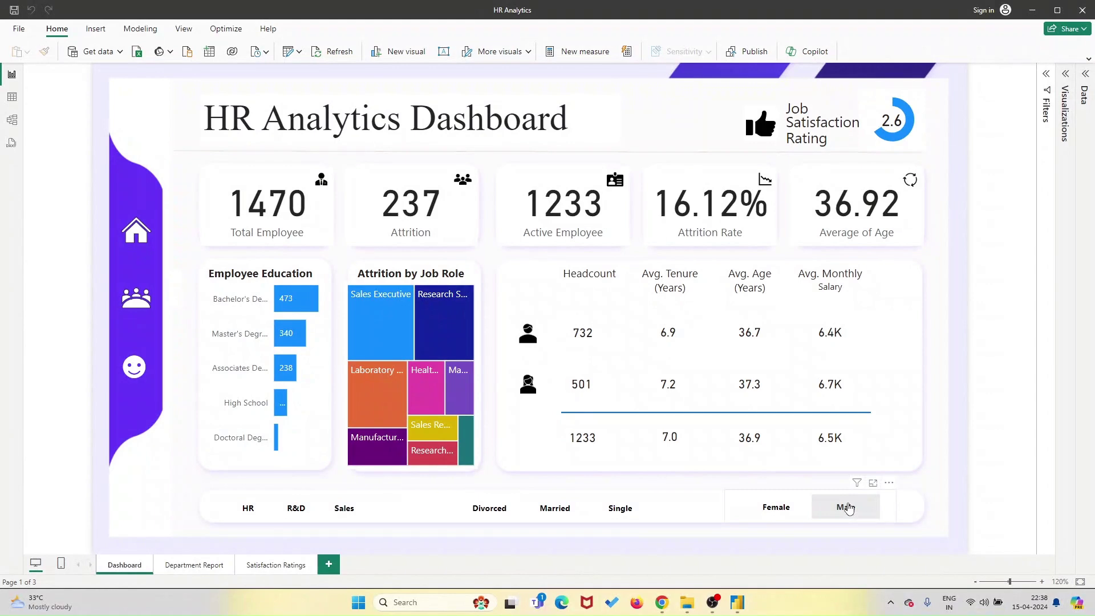
{"action": "left_click", "coordinate": [849, 507]}
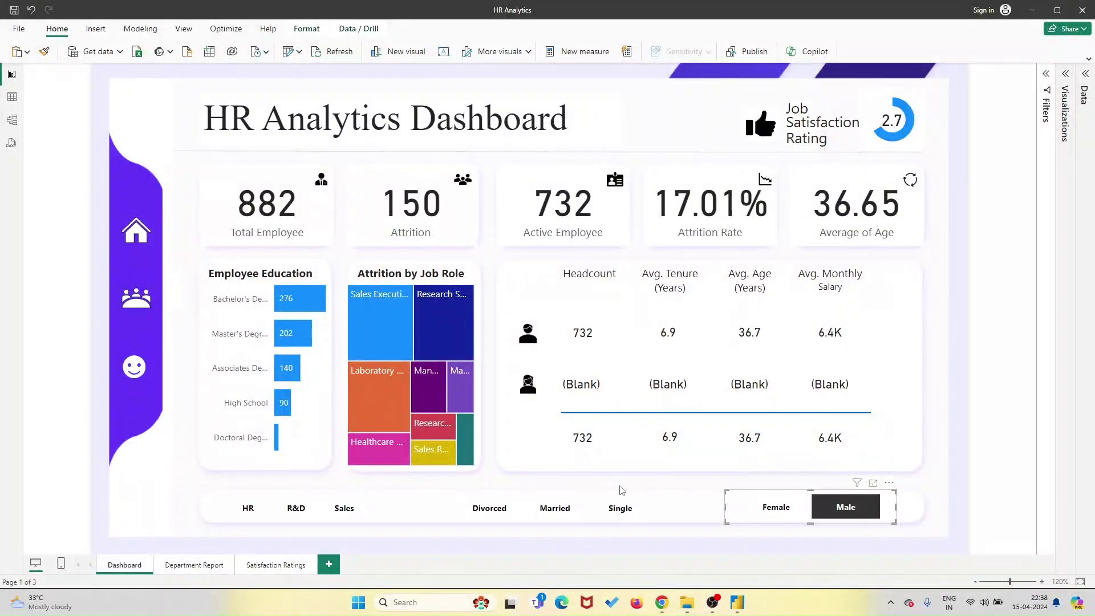
{"action": "left_click", "coordinate": [795, 515]}
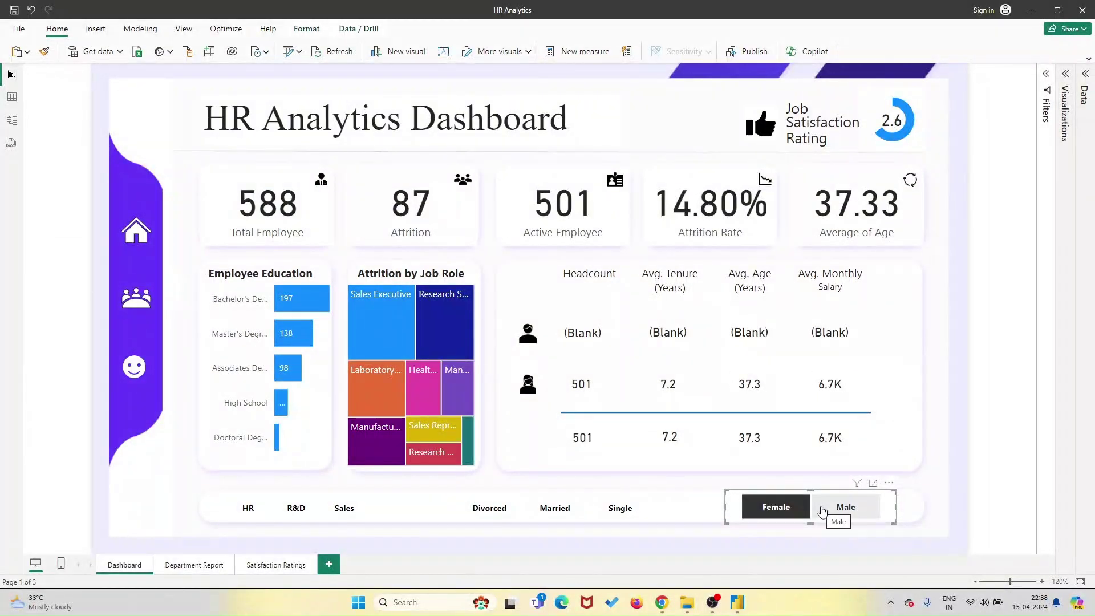
{"action": "left_click", "coordinate": [822, 512]}
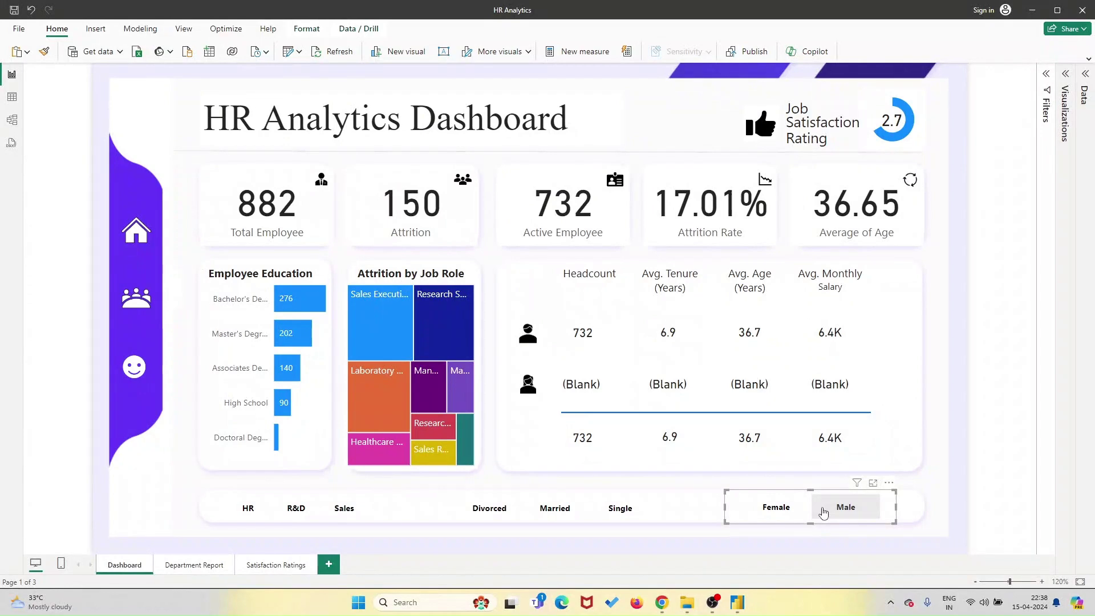
{"action": "left_click", "coordinate": [823, 512]}
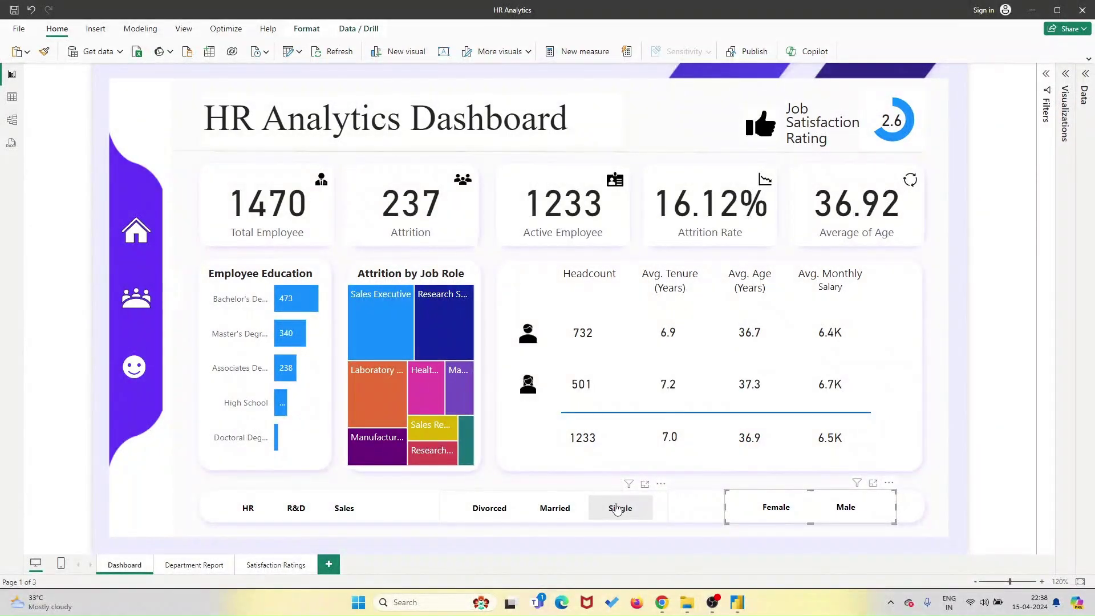
{"action": "left_click", "coordinate": [616, 509]}
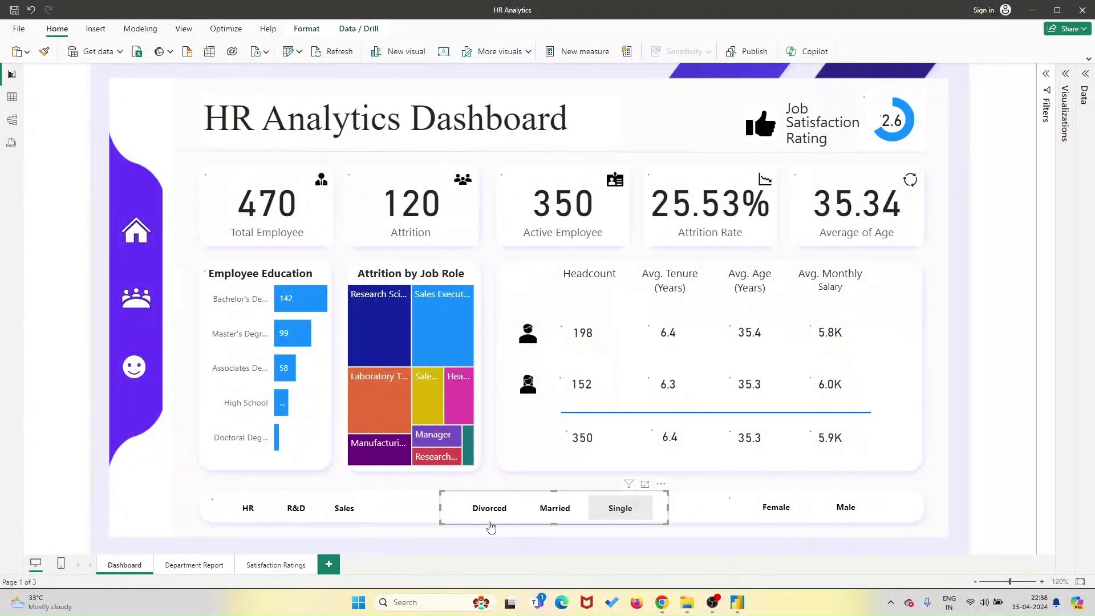
{"action": "left_click", "coordinate": [491, 526]}
{"action": "left_click", "coordinate": [234, 514]}
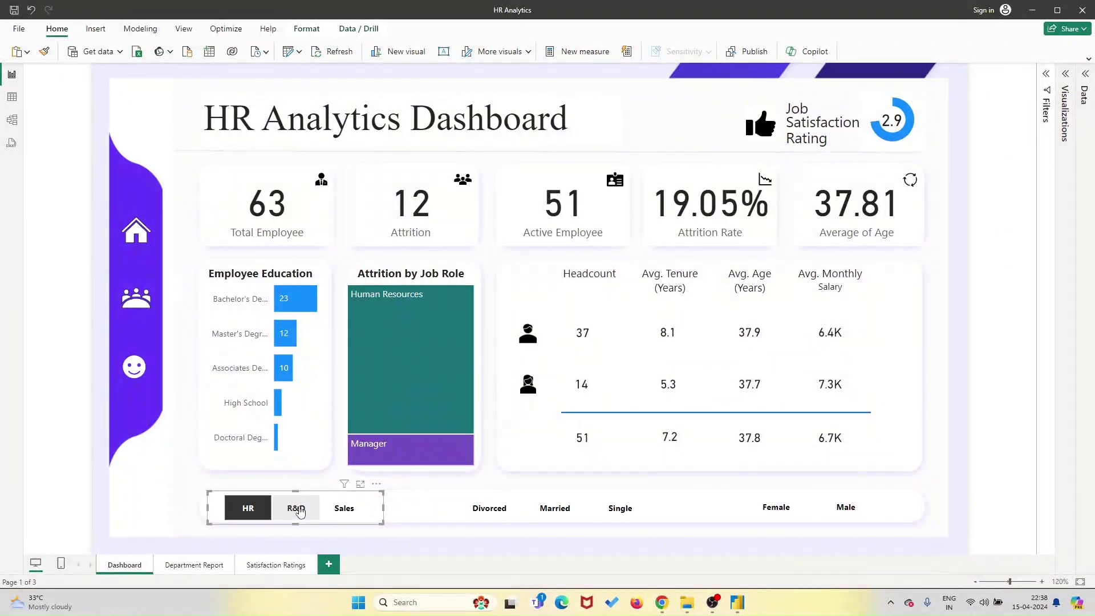
{"action": "left_click", "coordinate": [297, 513]}
{"action": "left_click", "coordinate": [333, 513]}
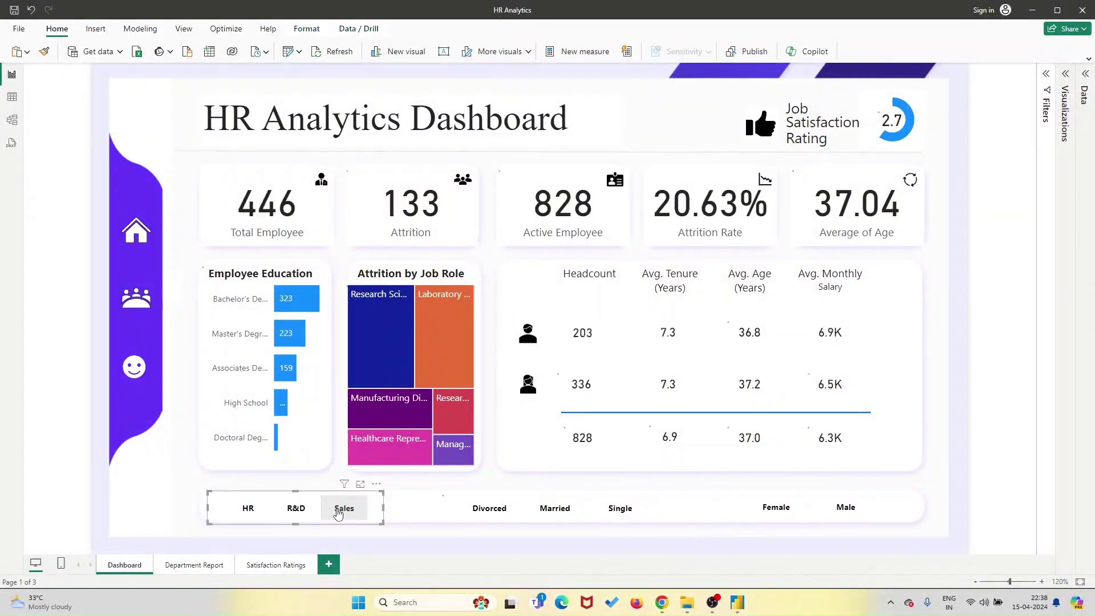
{"action": "left_click", "coordinate": [339, 513]}
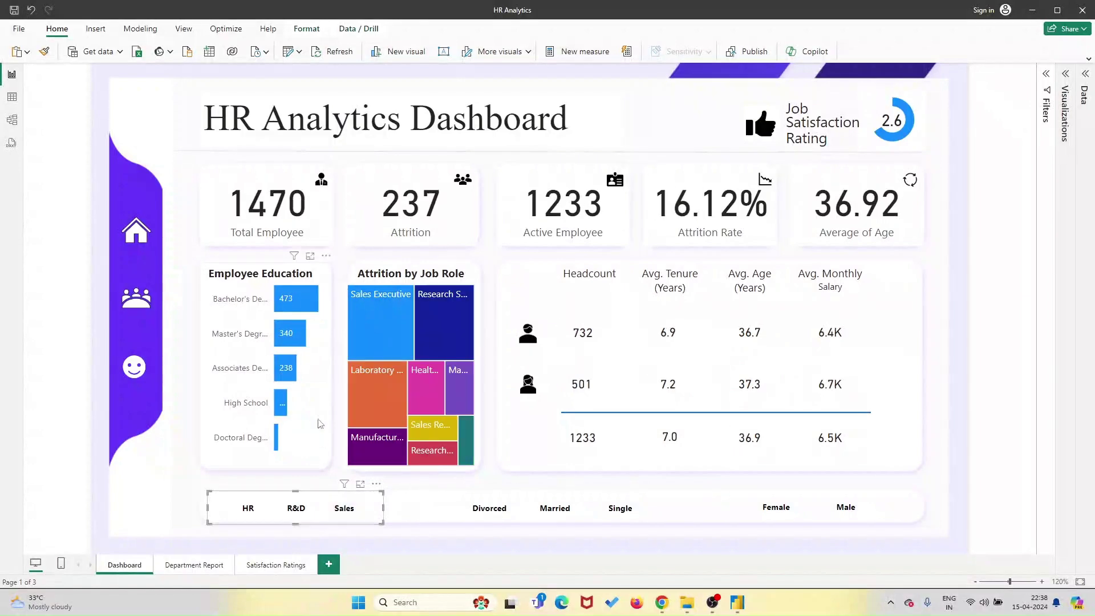
Test education and job-role cross-filters, clear them, and switch to the Department Report page.
{"action": "left_click", "coordinate": [296, 299]}
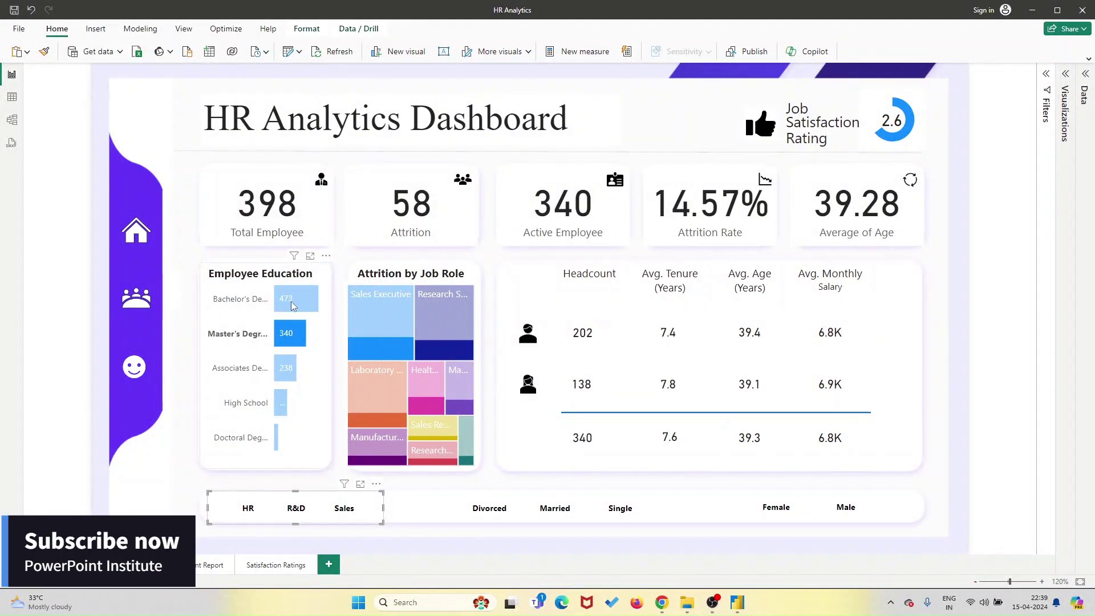
{"action": "left_click", "coordinate": [294, 334]}
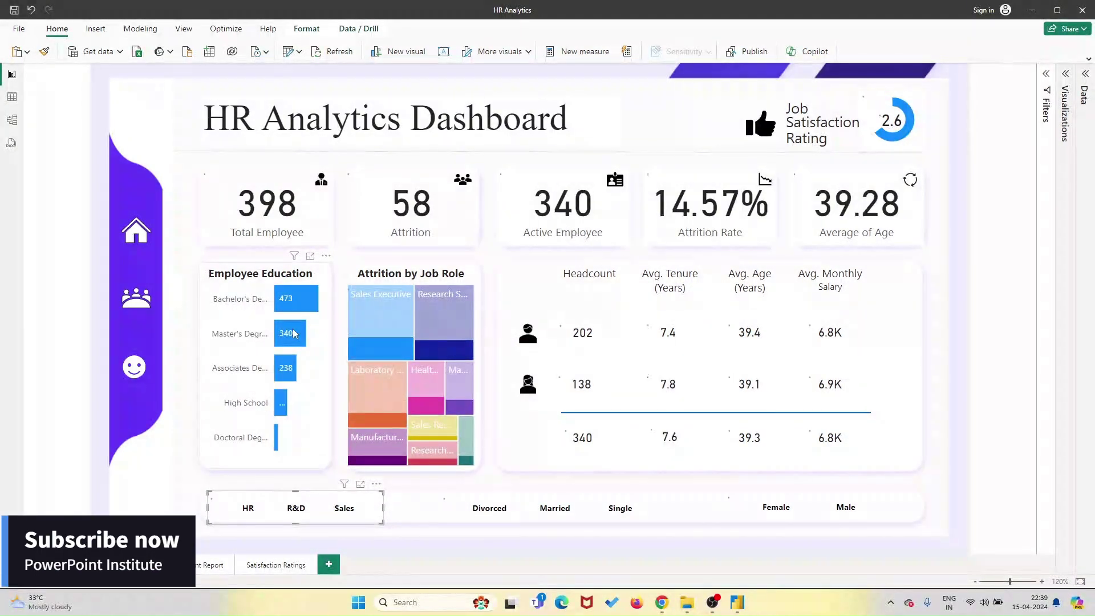
{"action": "left_click", "coordinate": [391, 329]}
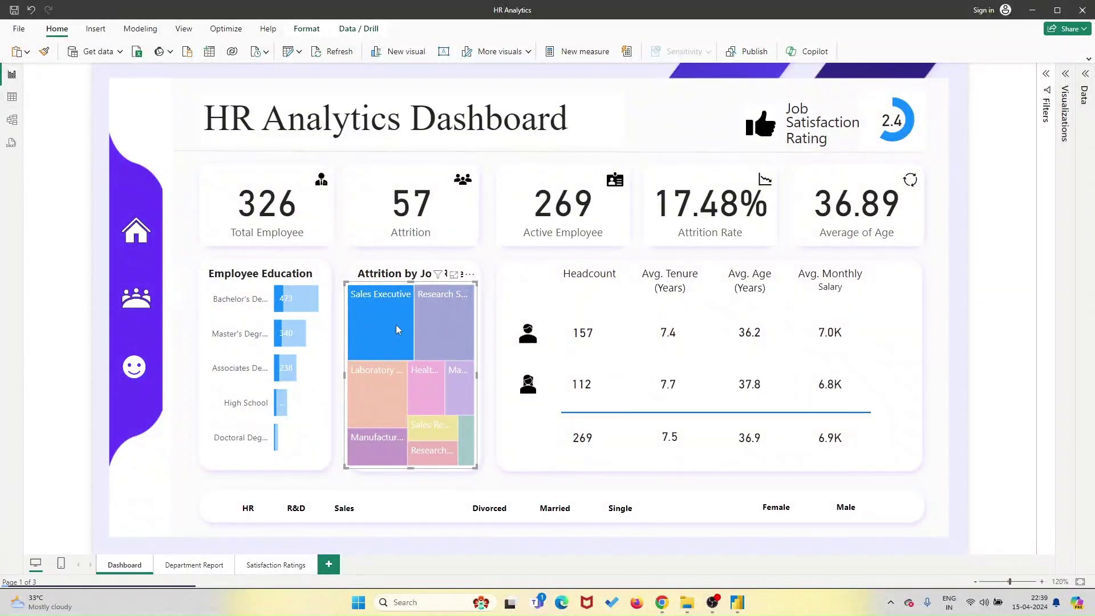
{"action": "left_click", "coordinate": [429, 333]}
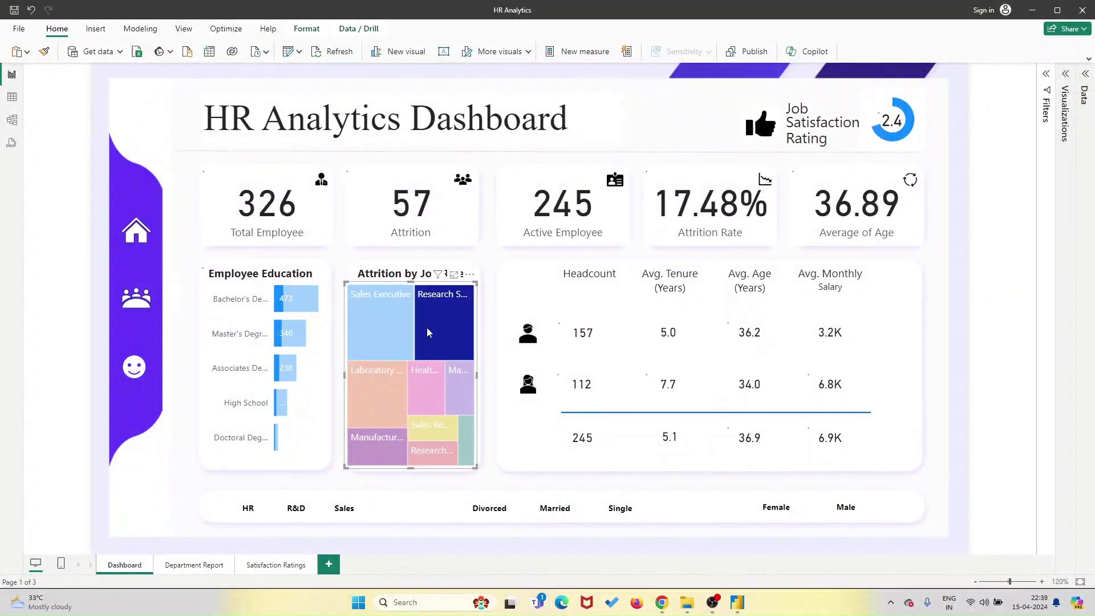
{"action": "left_click", "coordinate": [392, 387]}
{"action": "left_click", "coordinate": [387, 390]}
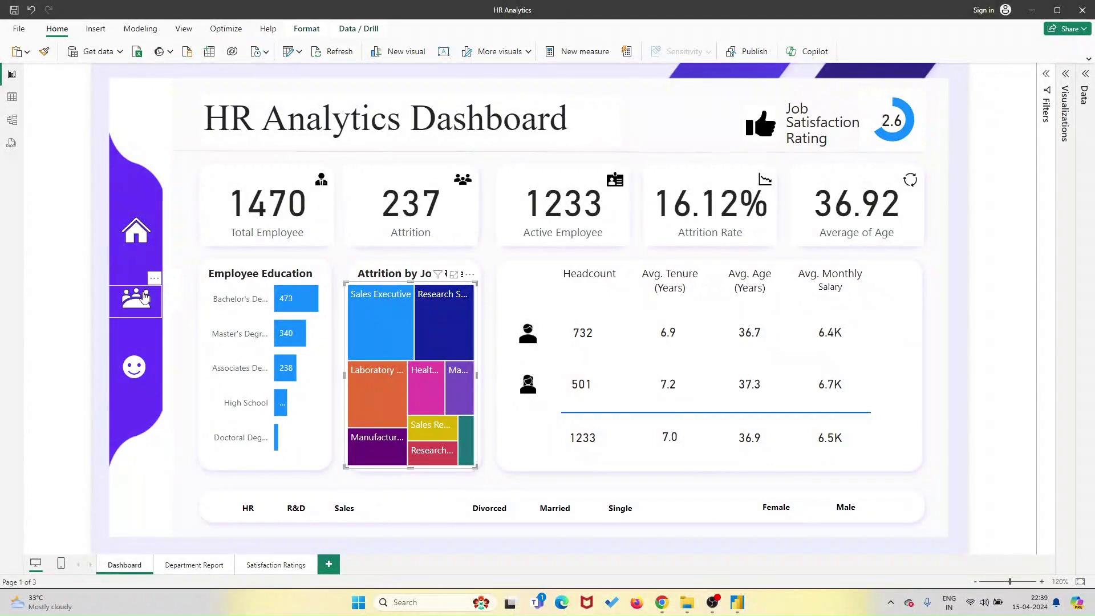
{"action": "left_click", "coordinate": [143, 297], "text": "ctrl"}
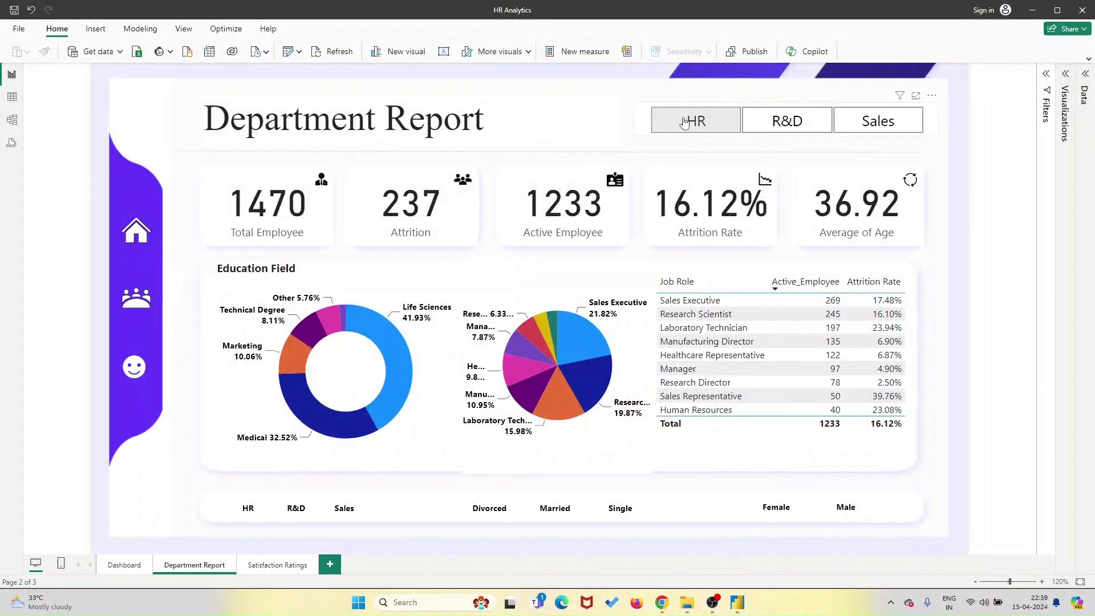
Step the department slicer through HR, R&D and Sales, leaving Sales selected.
{"action": "left_click", "coordinate": [714, 130]}
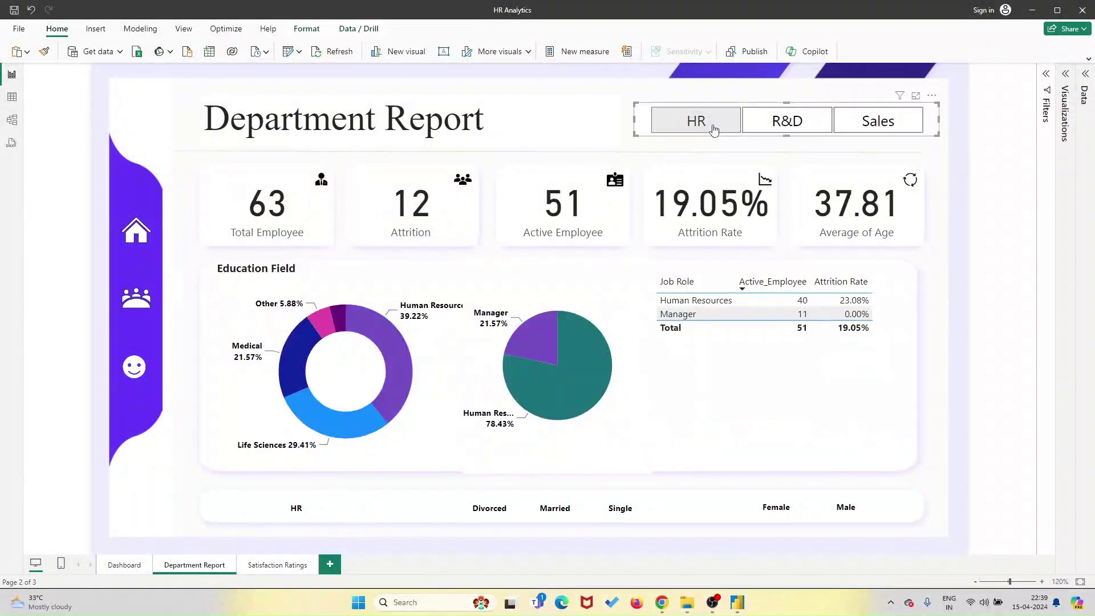
{"action": "left_click", "coordinate": [770, 128]}
{"action": "left_click", "coordinate": [864, 125]}
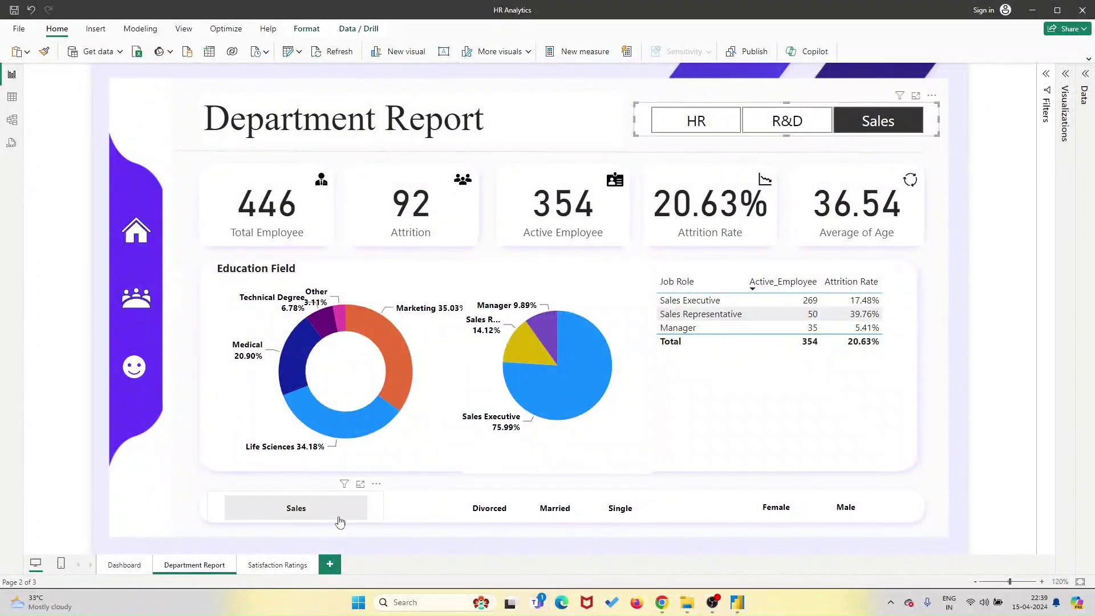
Try Divorced and Married marital-status filters, clear them, then filter gender to Male.
{"action": "left_click", "coordinate": [490, 508]}
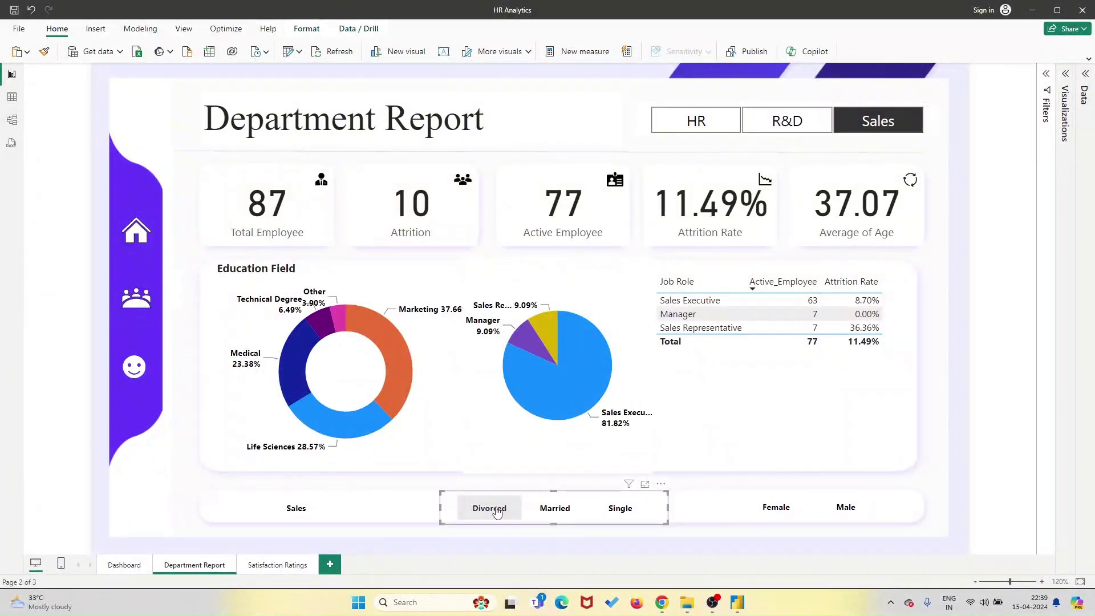
{"action": "left_click", "coordinate": [558, 512]}
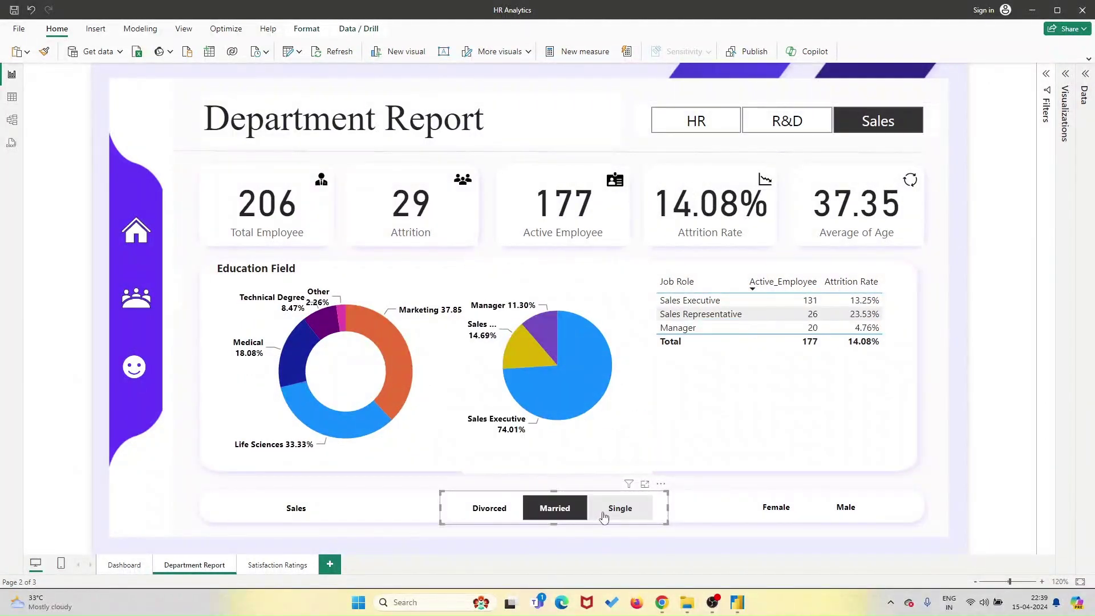
{"action": "left_click", "coordinate": [557, 511]}
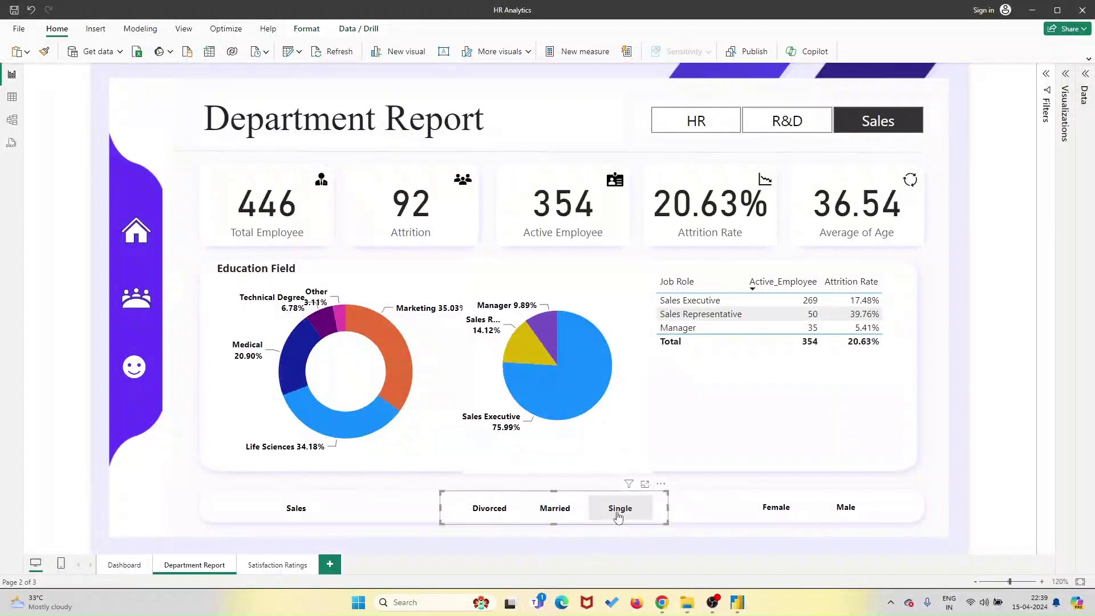
{"action": "left_click", "coordinate": [779, 516]}
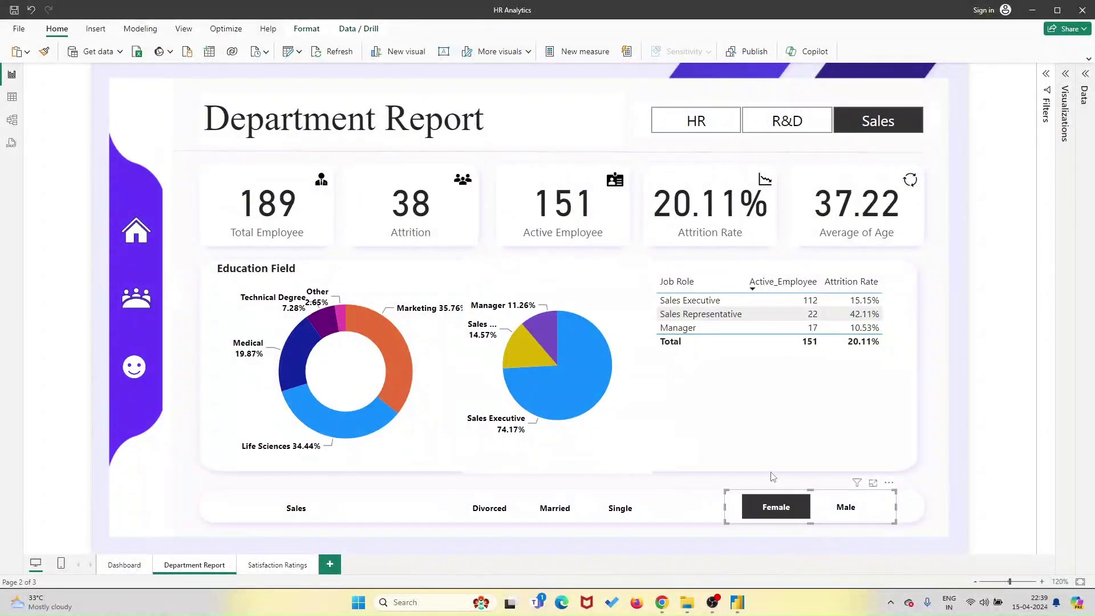
{"action": "left_click", "coordinate": [841, 508]}
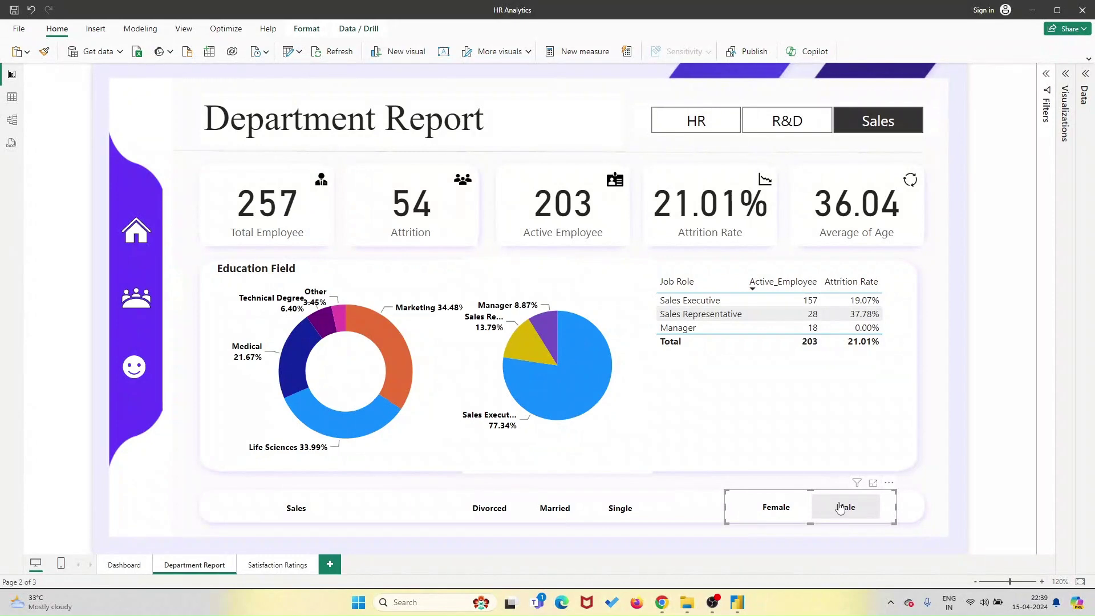
Clear the Male filter, open Satisfaction Ratings, and try the HR, R&D and Sales slicer before clearing it.
{"action": "left_click", "coordinate": [841, 509]}
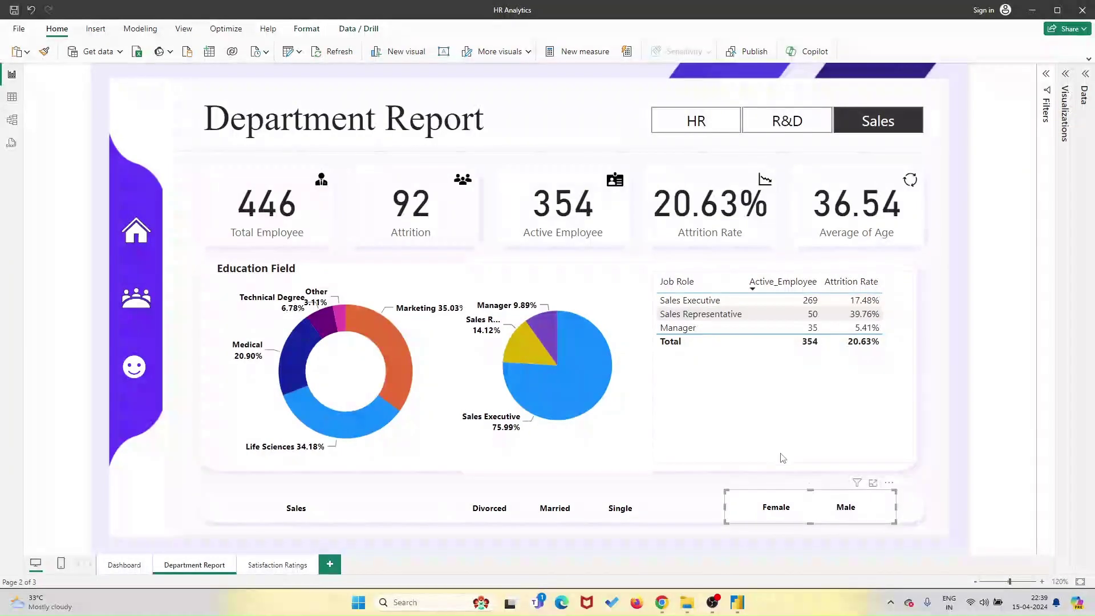
{"action": "left_click", "coordinate": [134, 374], "text": "ctrl"}
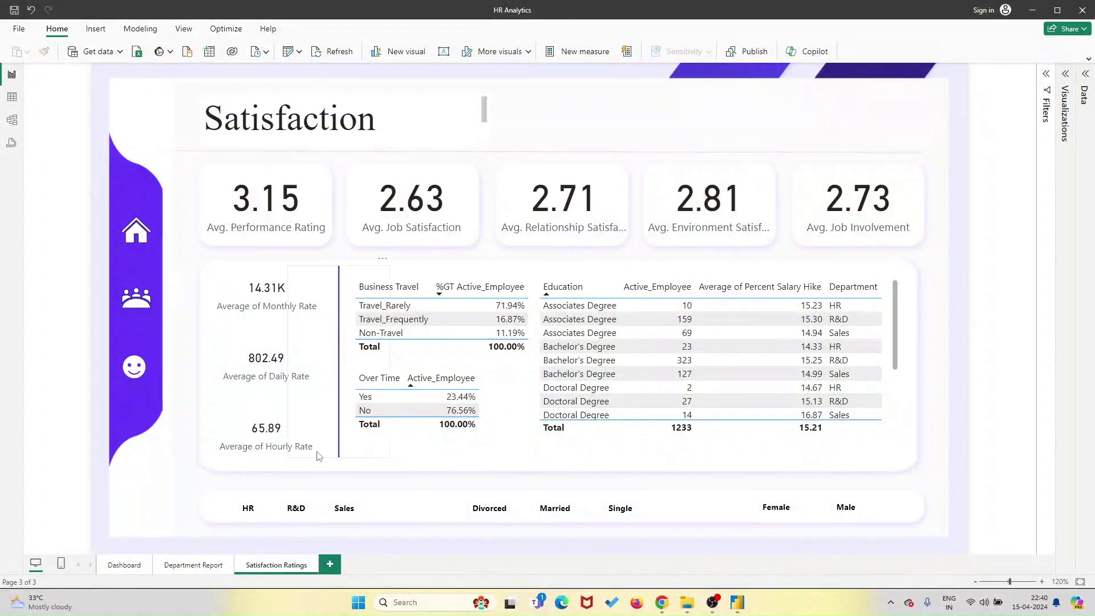
{"action": "left_click", "coordinate": [249, 511]}
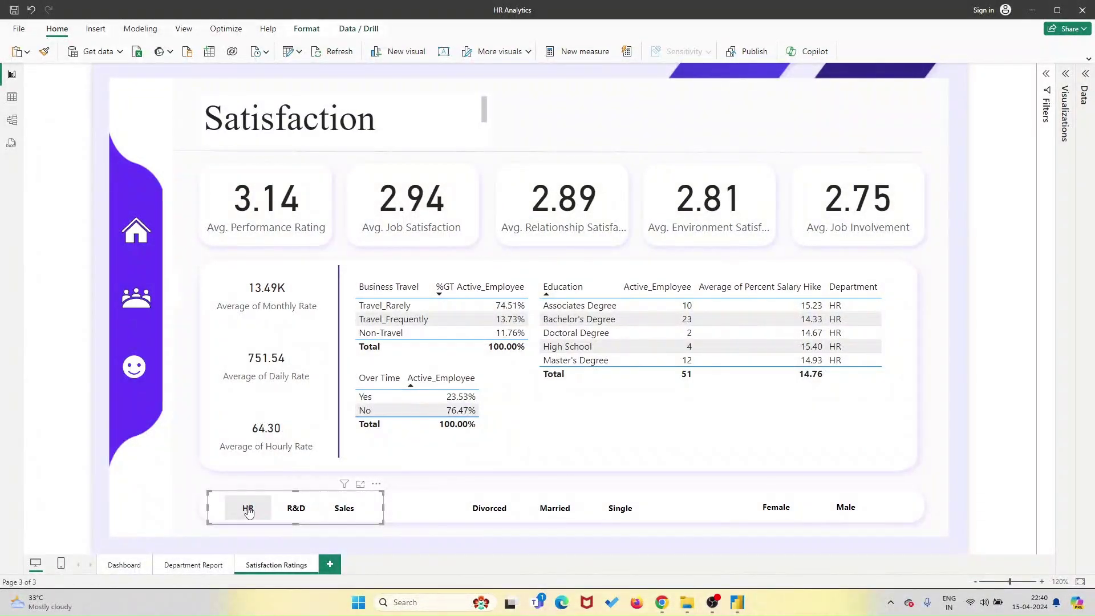
{"action": "left_click", "coordinate": [293, 512]}
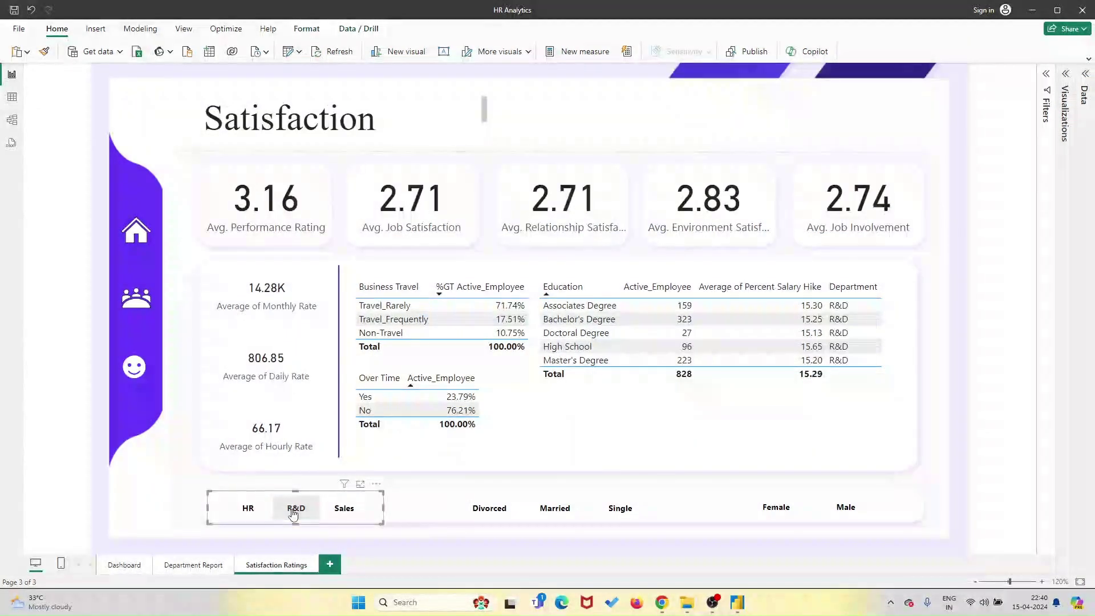
{"action": "left_click", "coordinate": [344, 515]}
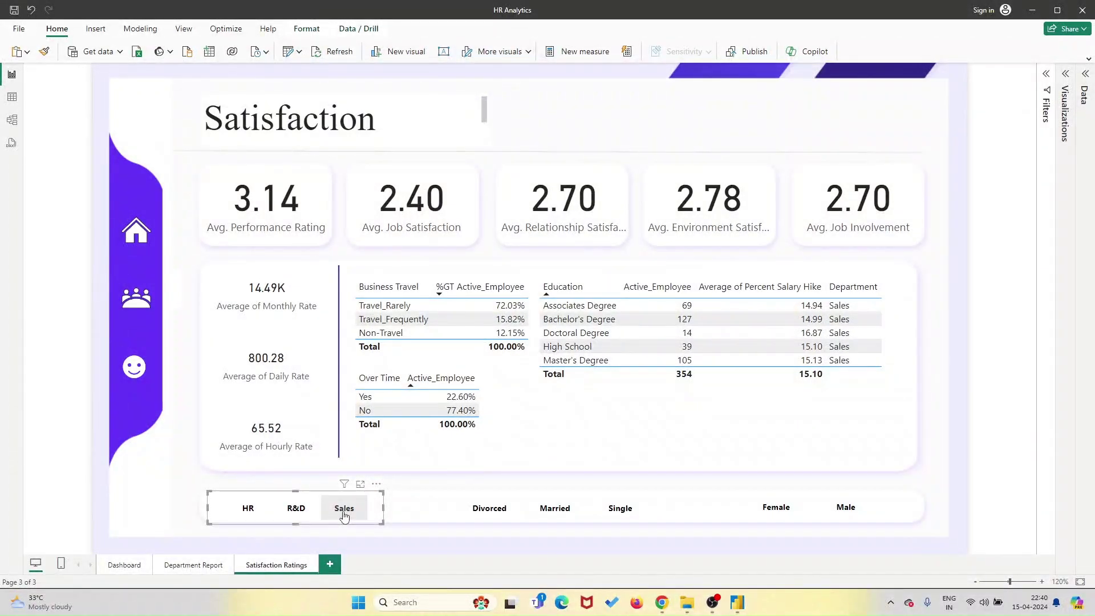
{"action": "left_click", "coordinate": [365, 516]}
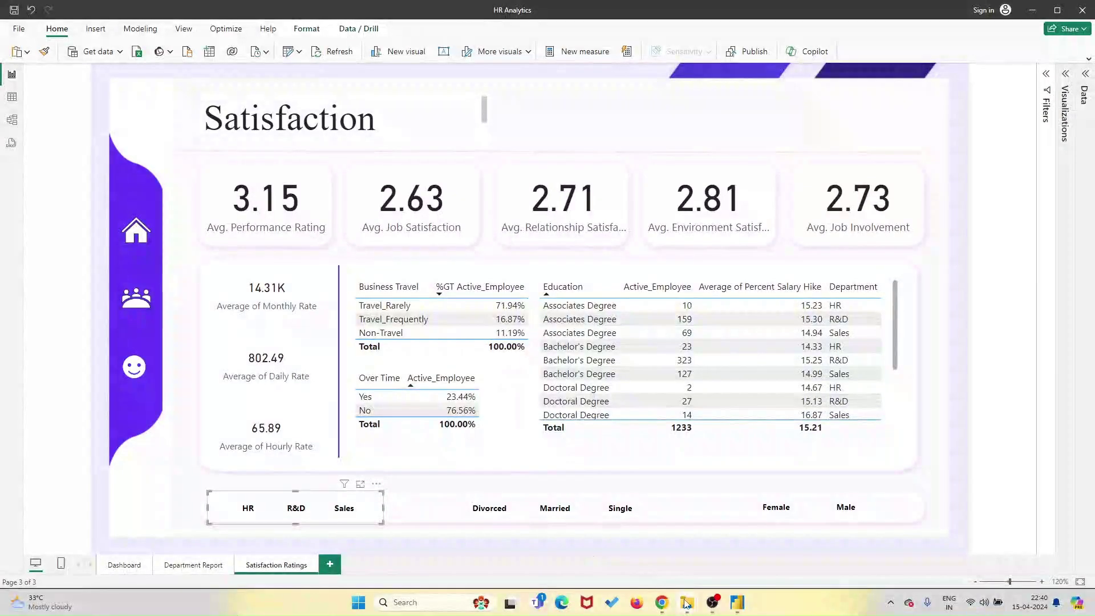
Bring File Explorer forward and go from Project File up into the Images folder.
{"action": "mouse_move", "coordinate": [686, 604]}
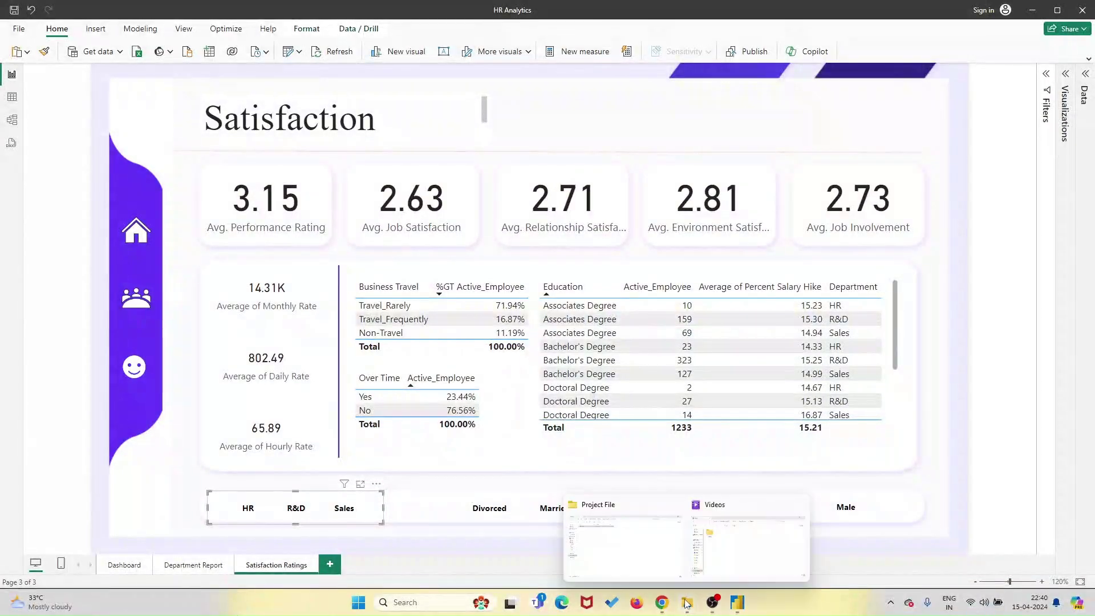
{"action": "left_click", "coordinate": [672, 572]}
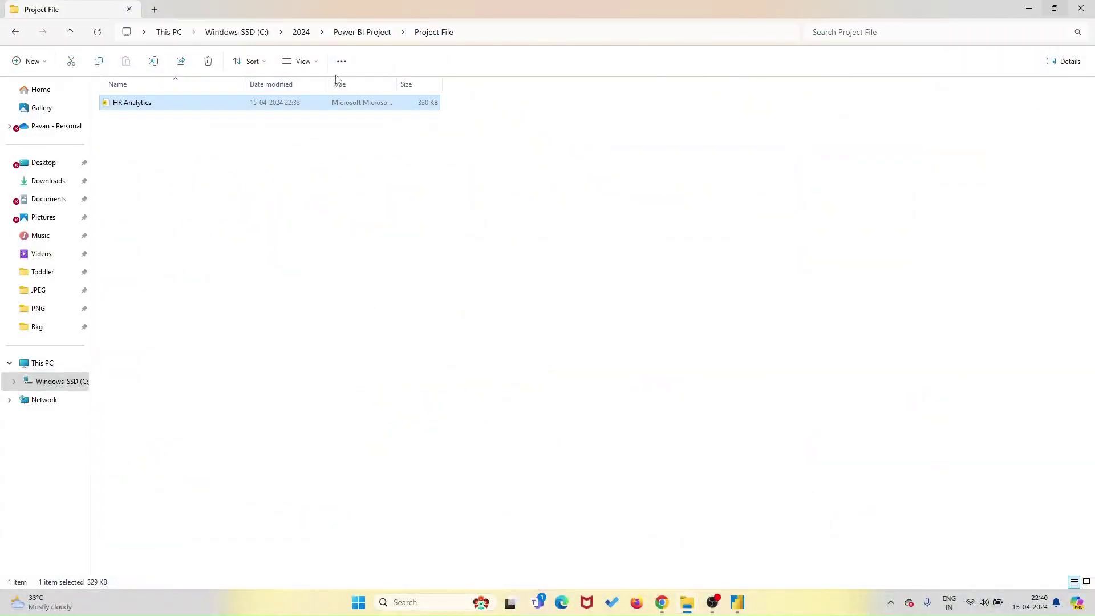
{"action": "left_click", "coordinate": [369, 39]}
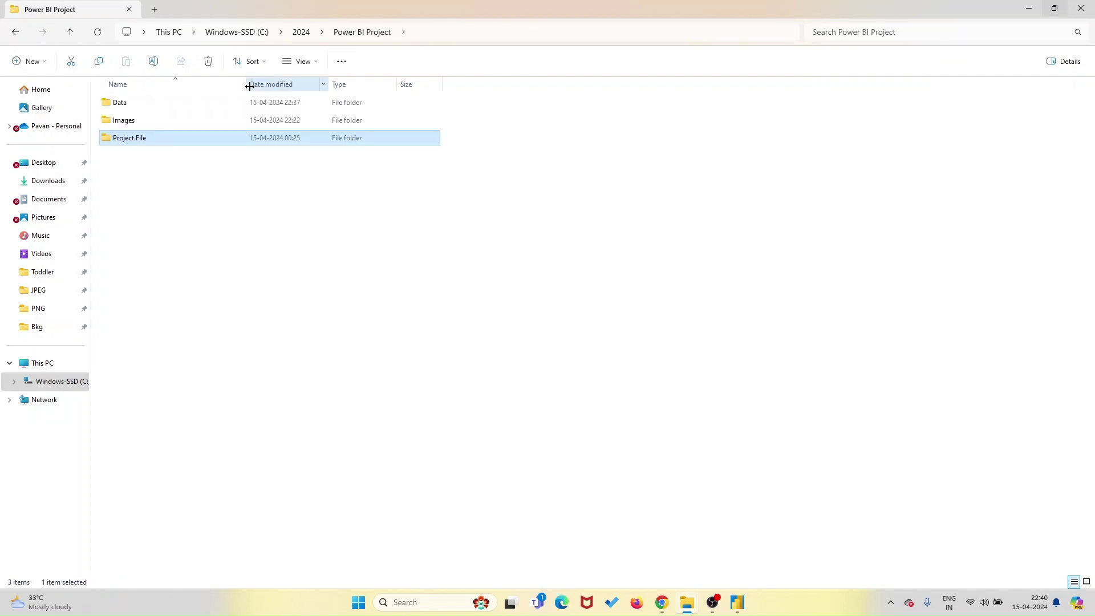
{"action": "double_click", "coordinate": [146, 126]}
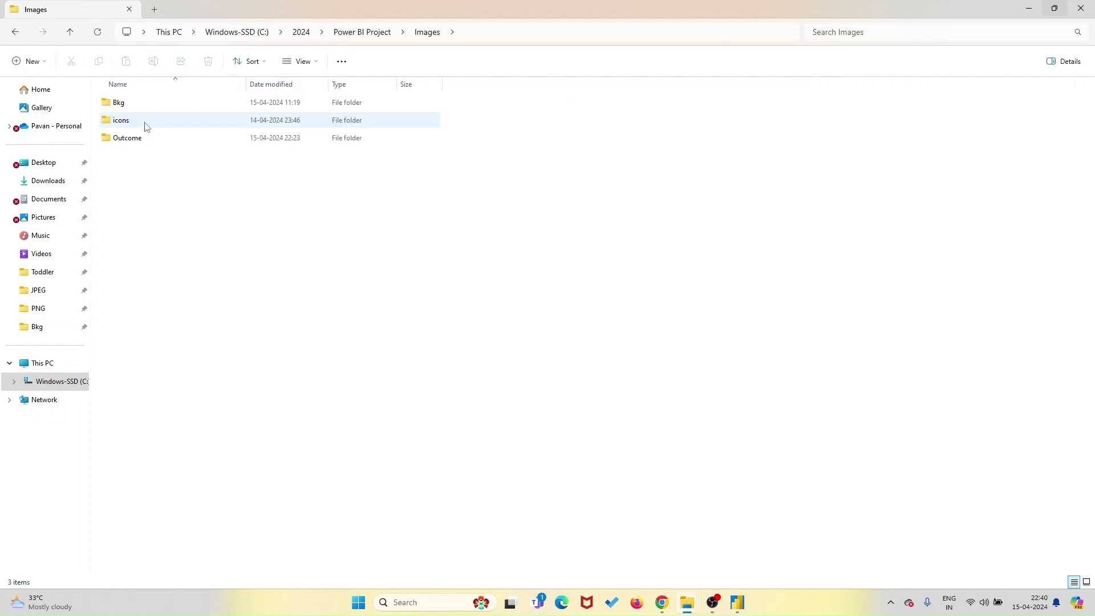
Look through the PNG and JPEG icon folders, then return to Images and select Bkg.
{"action": "double_click", "coordinate": [147, 126]}
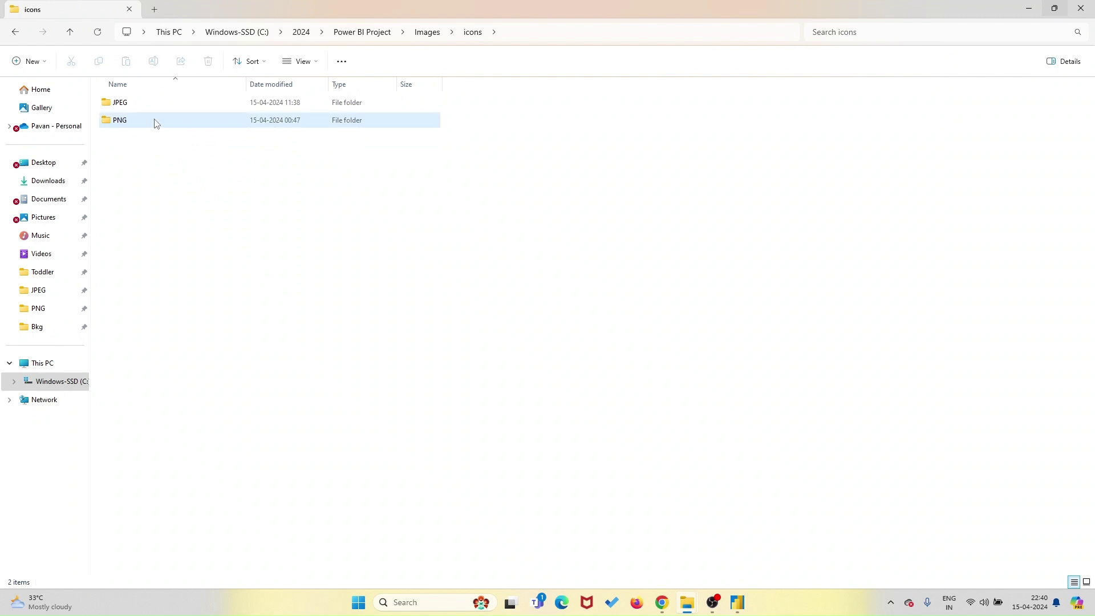
{"action": "double_click", "coordinate": [155, 121]}
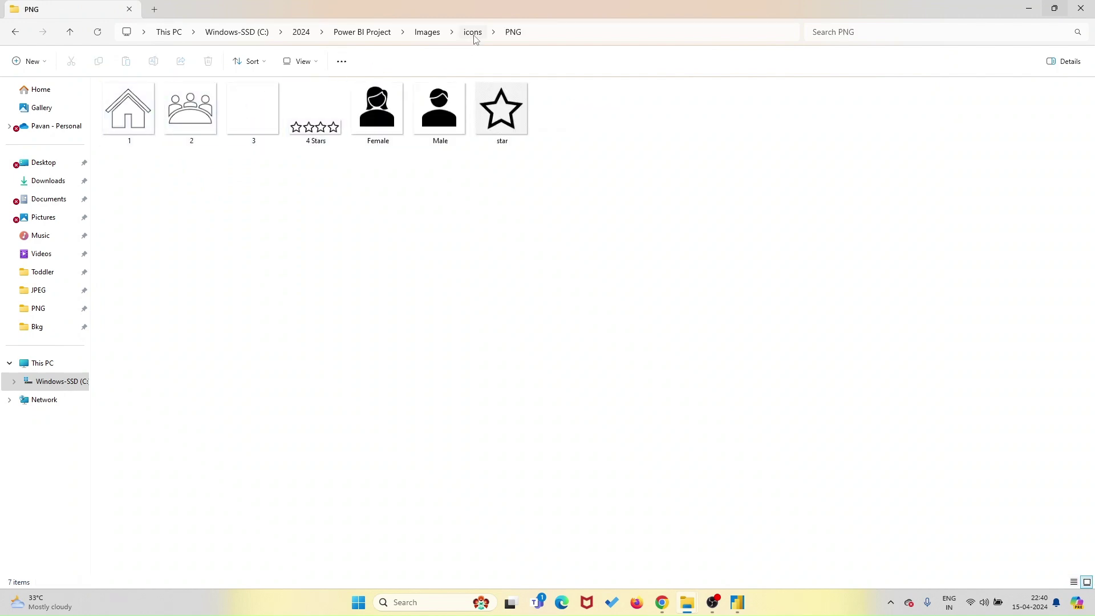
{"action": "left_click", "coordinate": [473, 32]}
{"action": "double_click", "coordinate": [168, 104]}
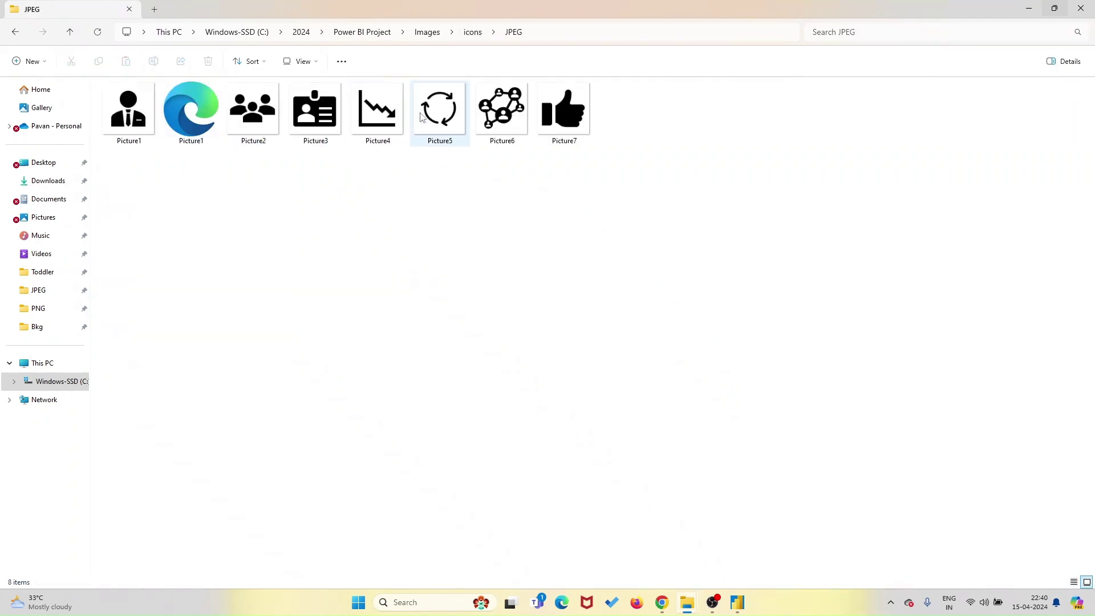
{"action": "left_click", "coordinate": [478, 34]}
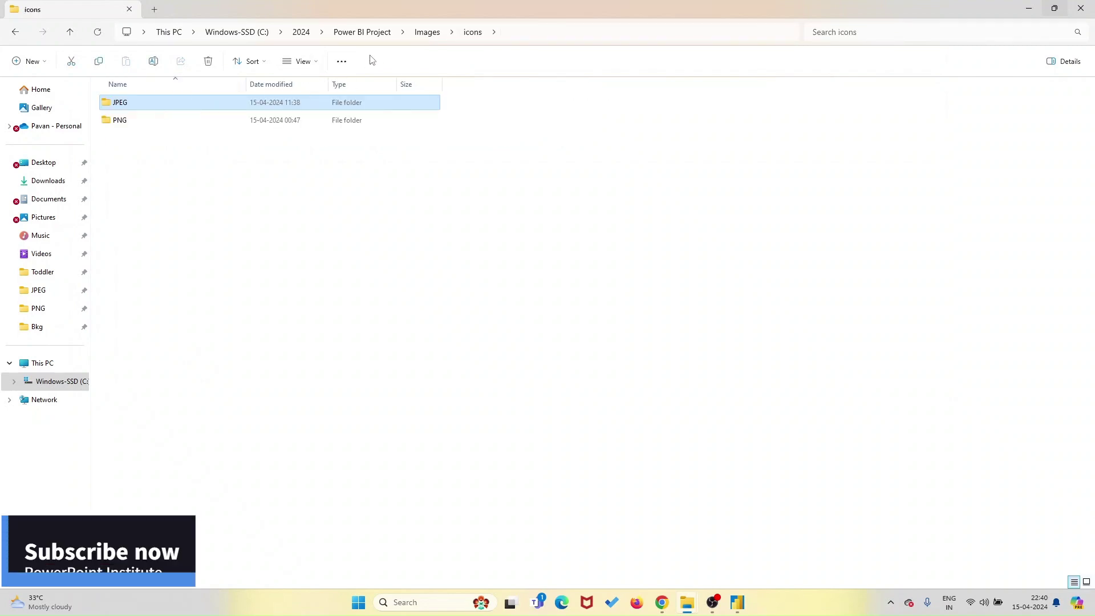
{"action": "left_click", "coordinate": [426, 33]}
{"action": "left_click", "coordinate": [156, 106]}
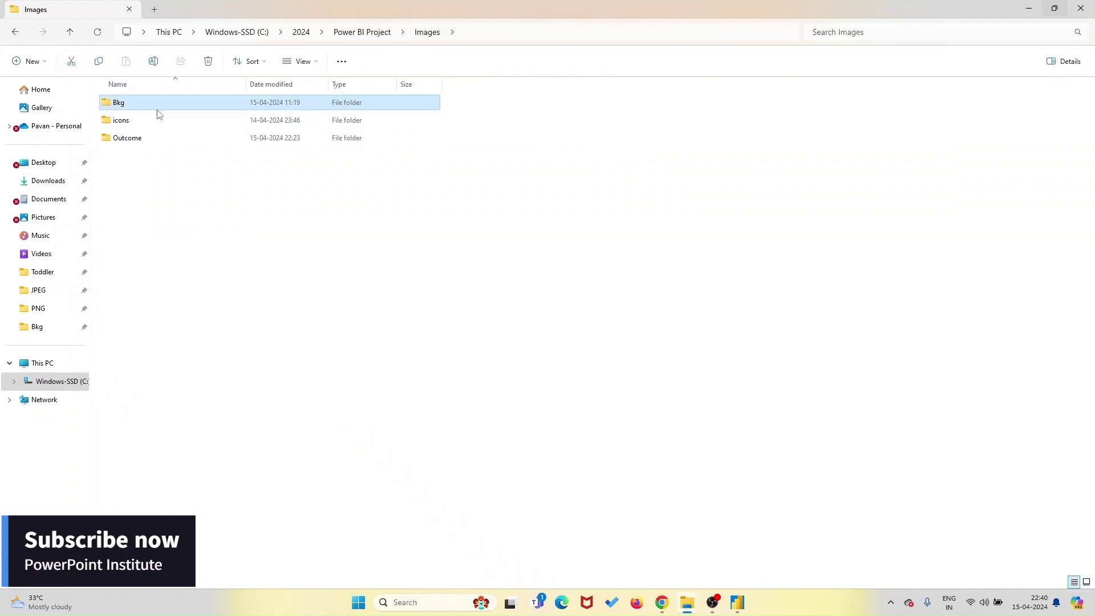
Preview the 1.png and 2.png backgrounds from the Bkg folder in Photos, then close it.
{"action": "double_click", "coordinate": [158, 112]}
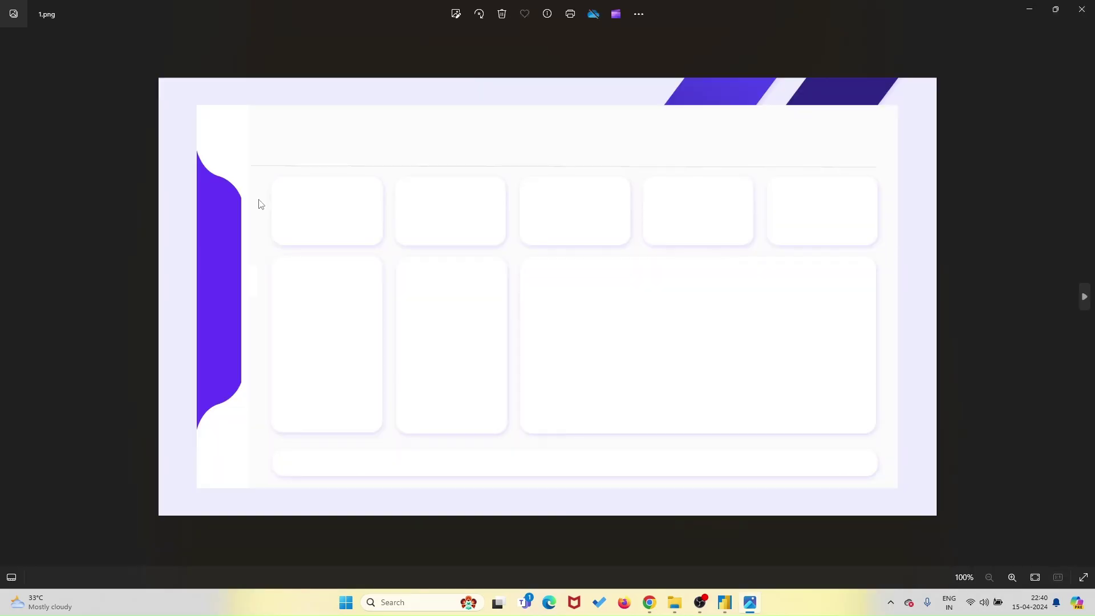
{"action": "key", "text": "Right"}
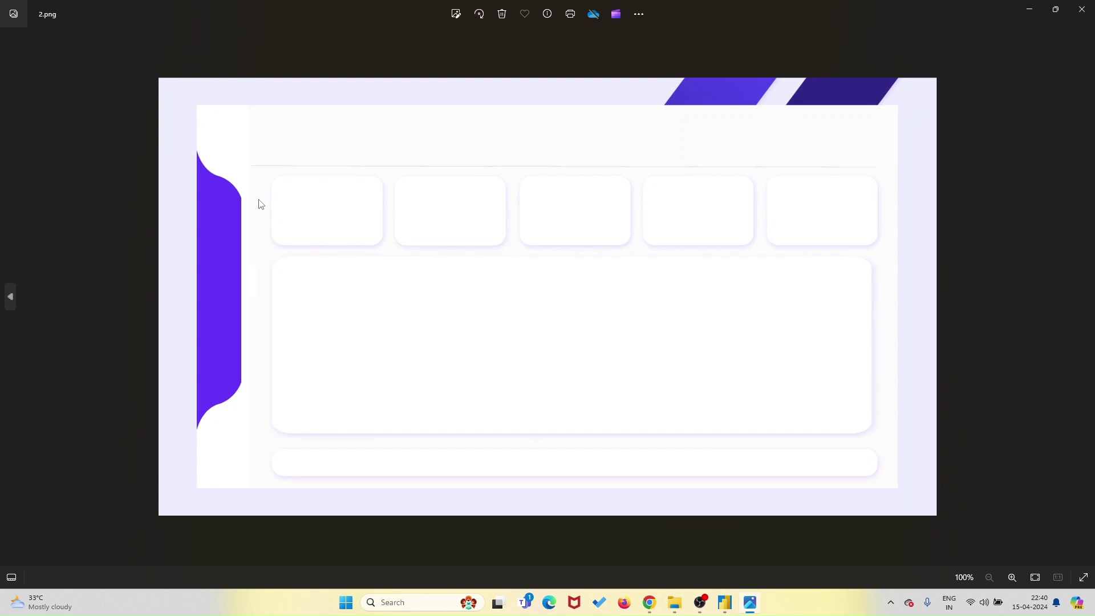
{"action": "key", "text": "Left"}
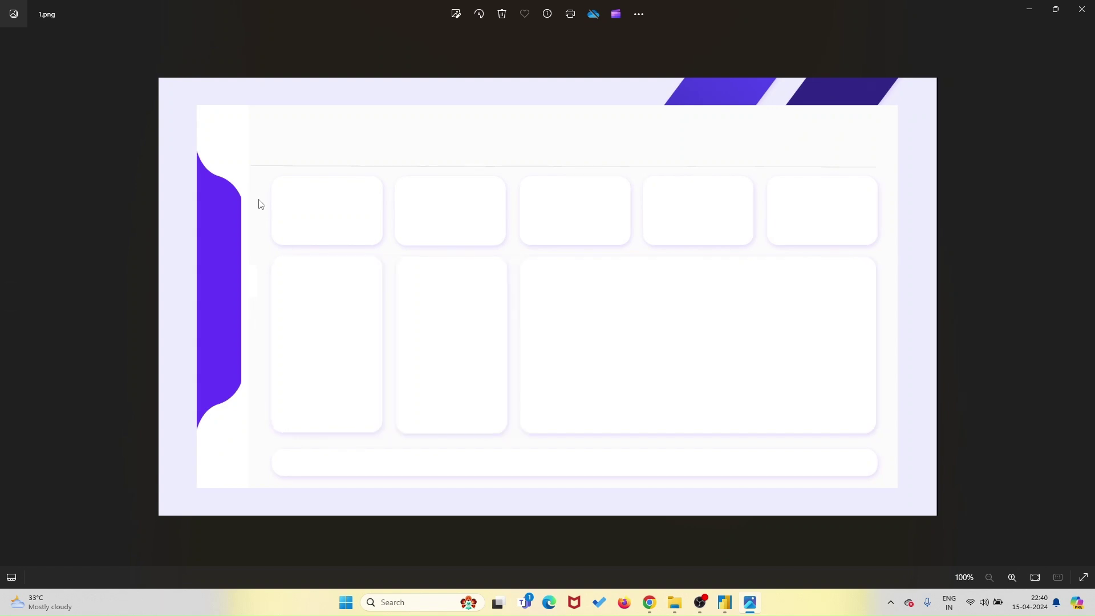
{"action": "left_click", "coordinate": [1081, 9]}
Browse the Outcome, Images and 2024 folders, reopen Power BI Project, and minimize File Explorer.
{"action": "left_click", "coordinate": [427, 32]}
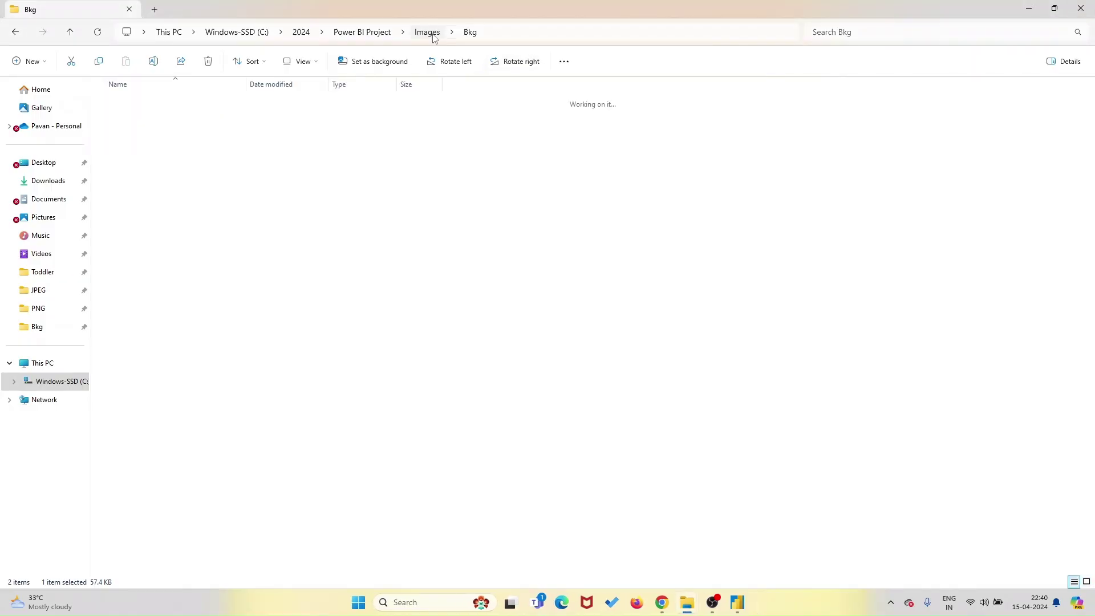
{"action": "double_click", "coordinate": [224, 143]}
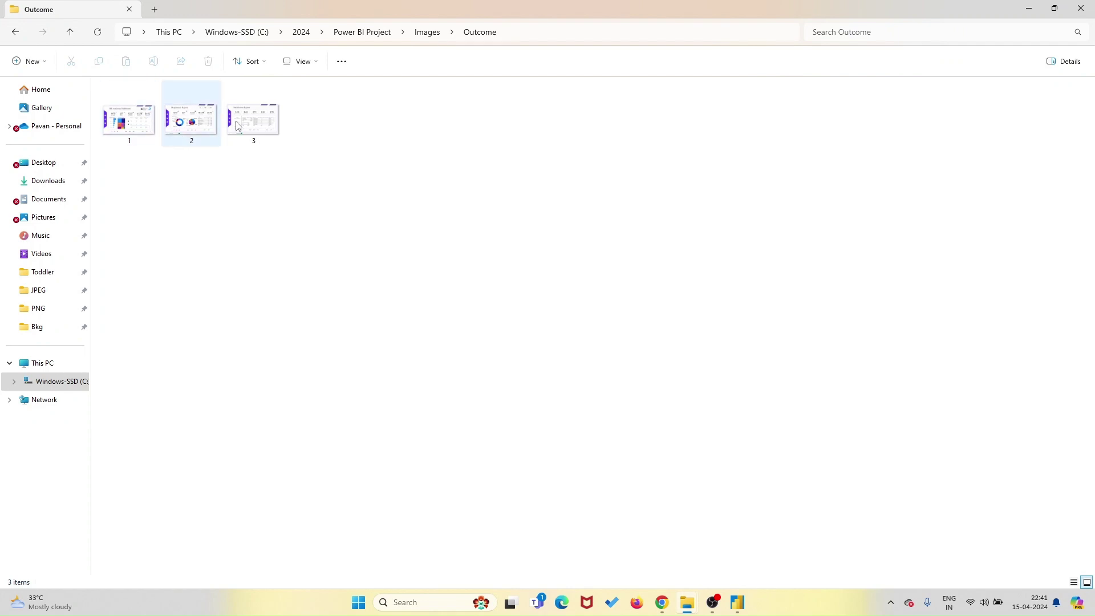
{"action": "left_click", "coordinate": [428, 34]}
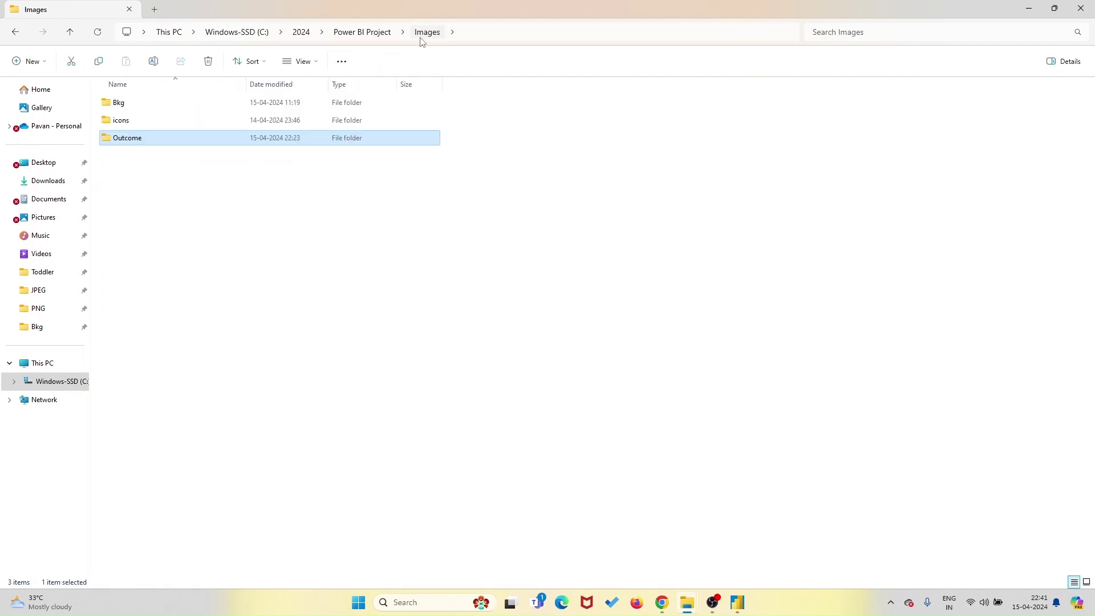
{"action": "left_click", "coordinate": [382, 36]}
{"action": "left_click", "coordinate": [487, 198]}
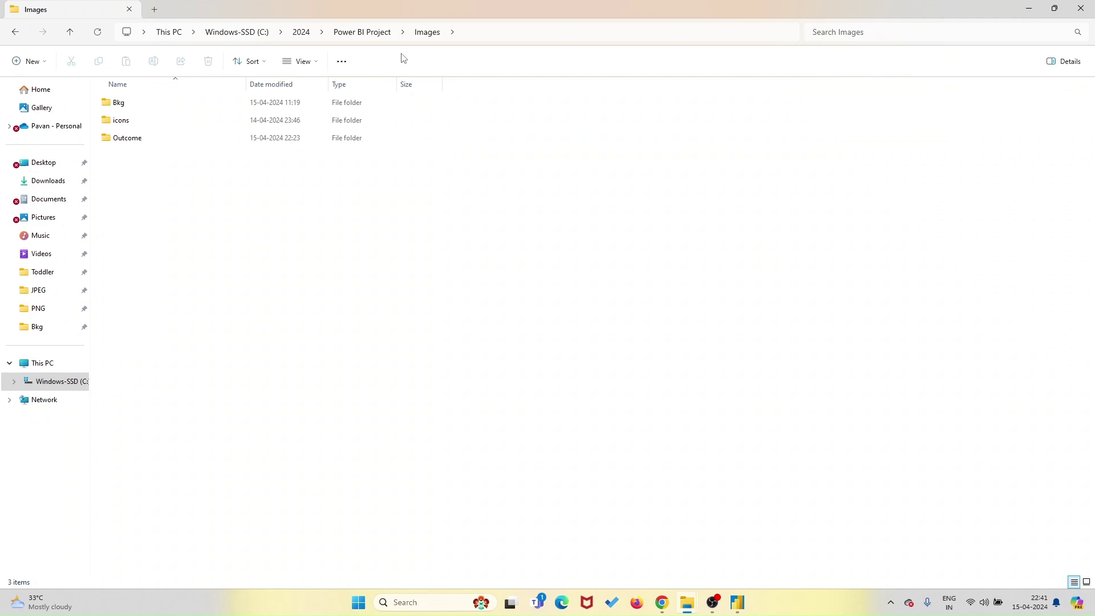
{"action": "left_click", "coordinate": [383, 32]}
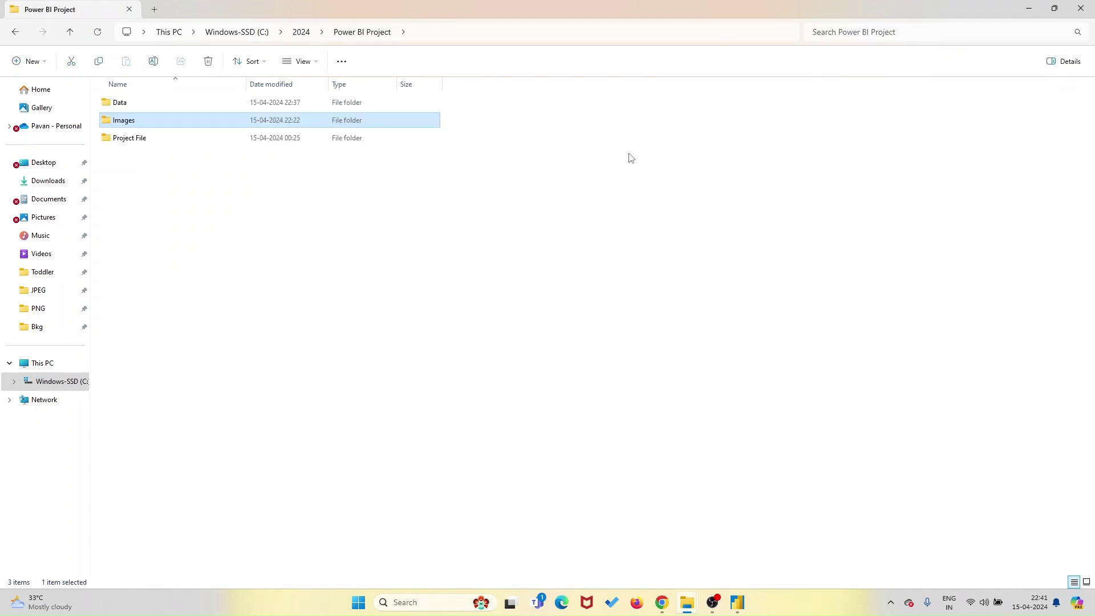
{"action": "left_click", "coordinate": [376, 39]}
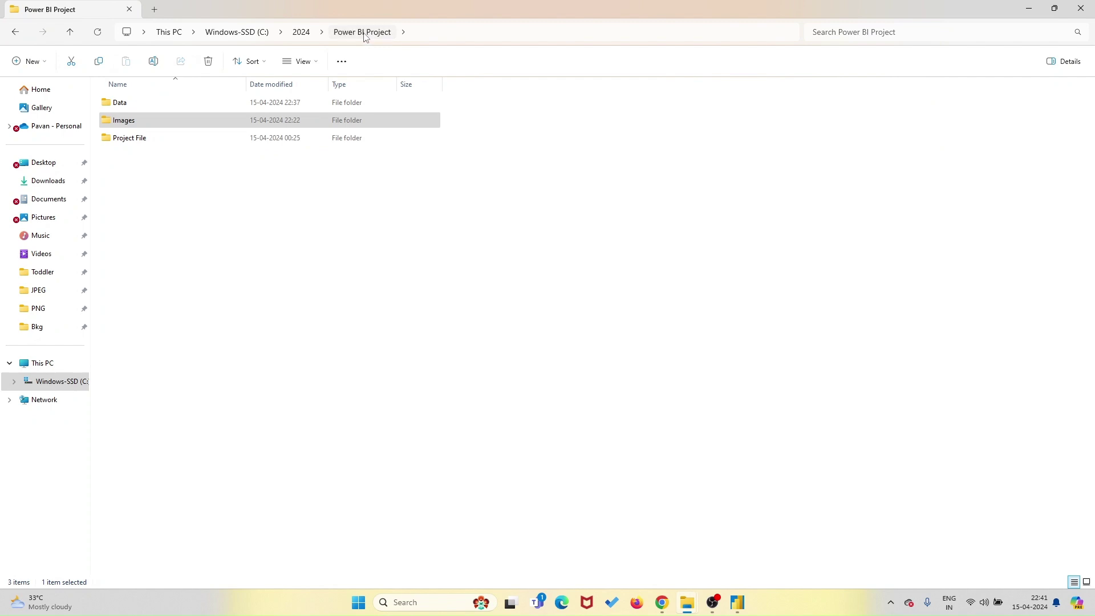
{"action": "left_click", "coordinate": [308, 34]}
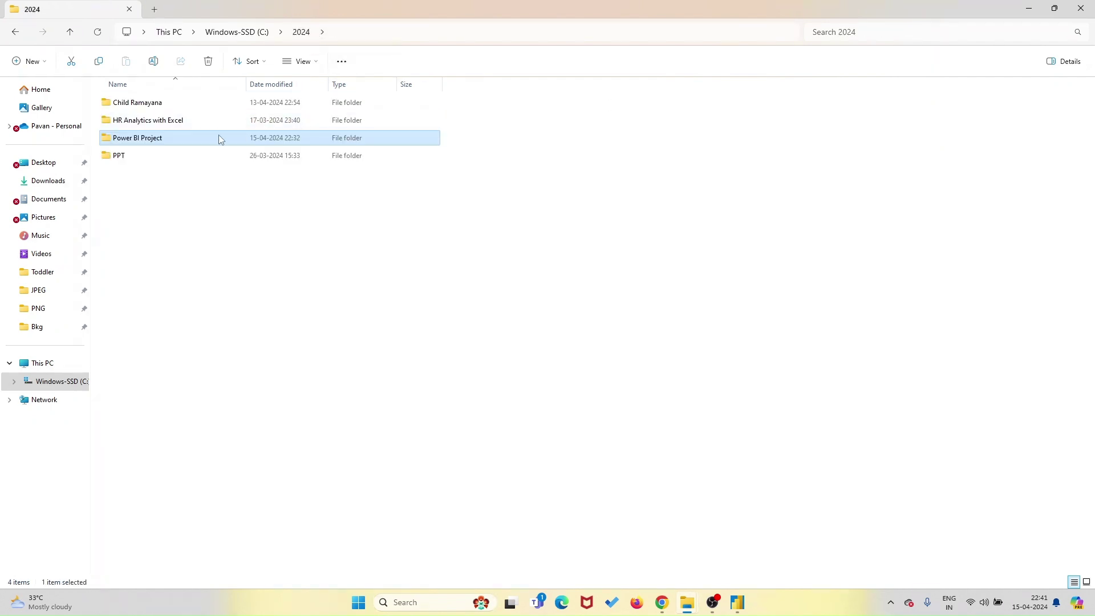
{"action": "double_click", "coordinate": [221, 141]}
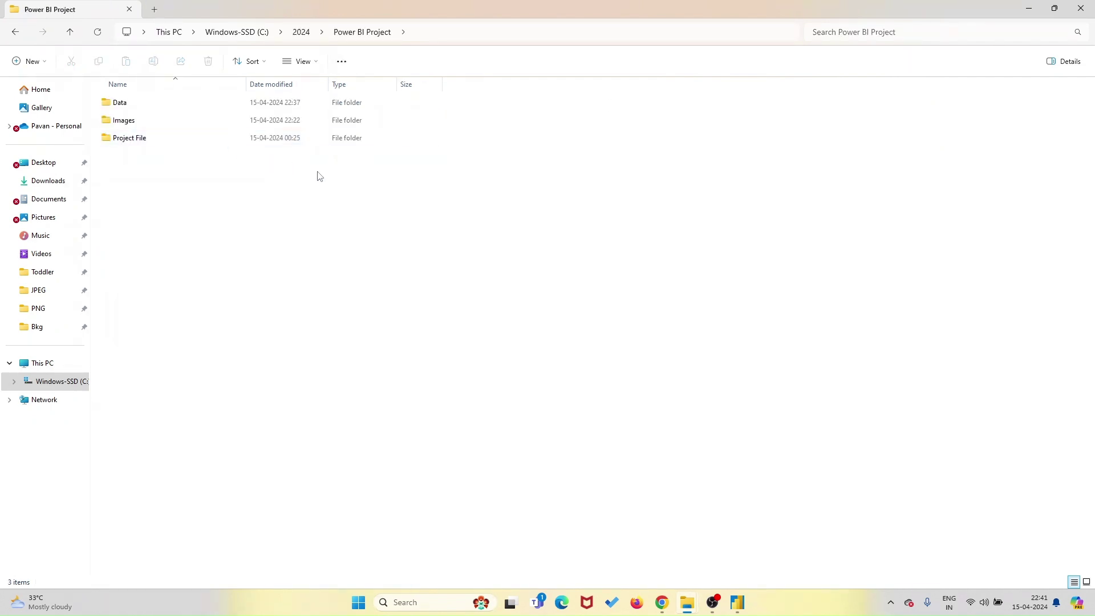
{"action": "left_click", "coordinate": [1027, 9]}
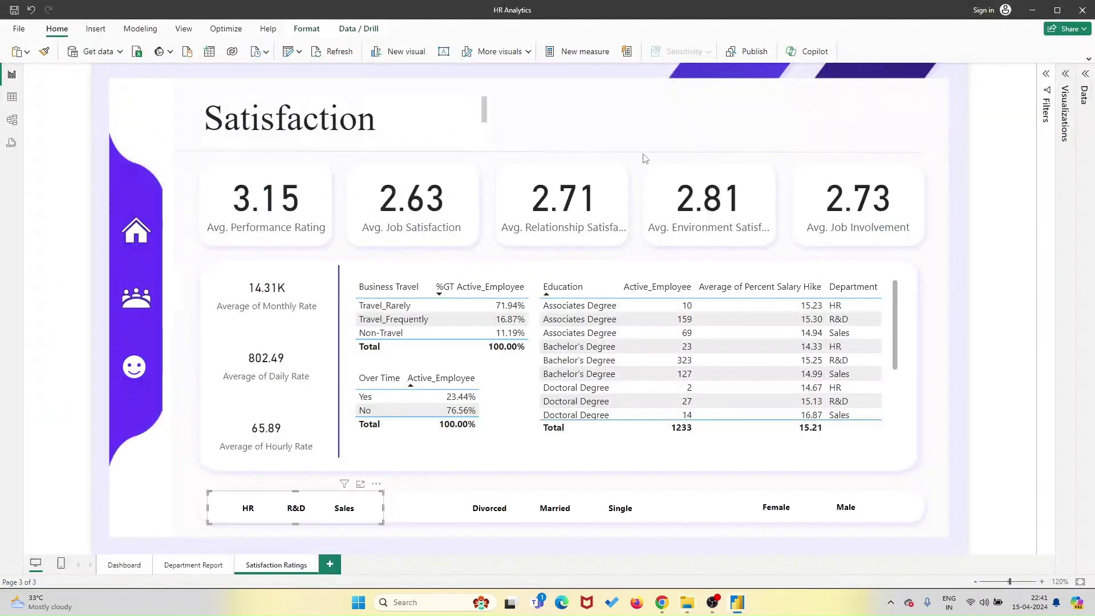
Test the home, people and smiley buttons by cycling Dashboard, Department Report, Satisfaction Ratings and back.
{"action": "left_click", "coordinate": [141, 244], "text": "ctrl"}
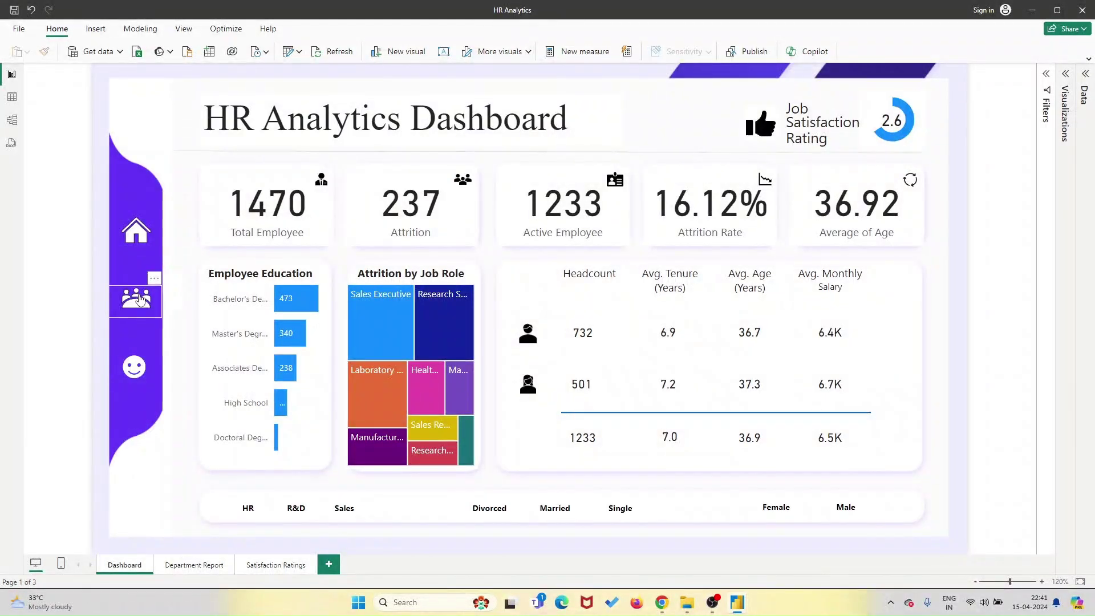
{"action": "left_click", "coordinate": [141, 299], "text": "ctrl"}
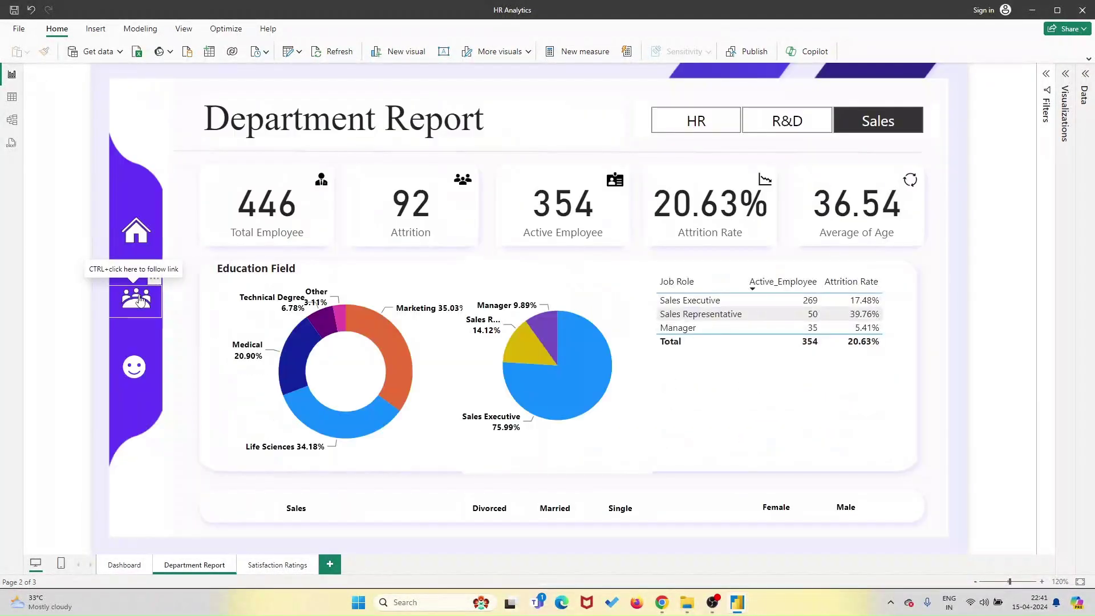
{"action": "left_click", "coordinate": [141, 366], "text": "ctrl"}
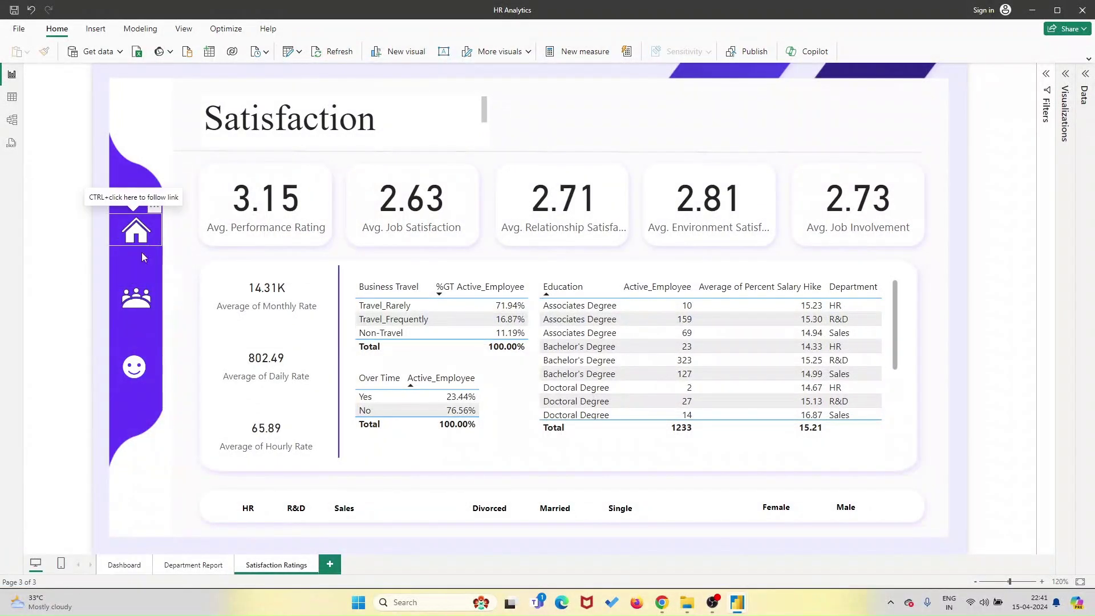
{"action": "left_click", "coordinate": [137, 231], "text": "ctrl"}
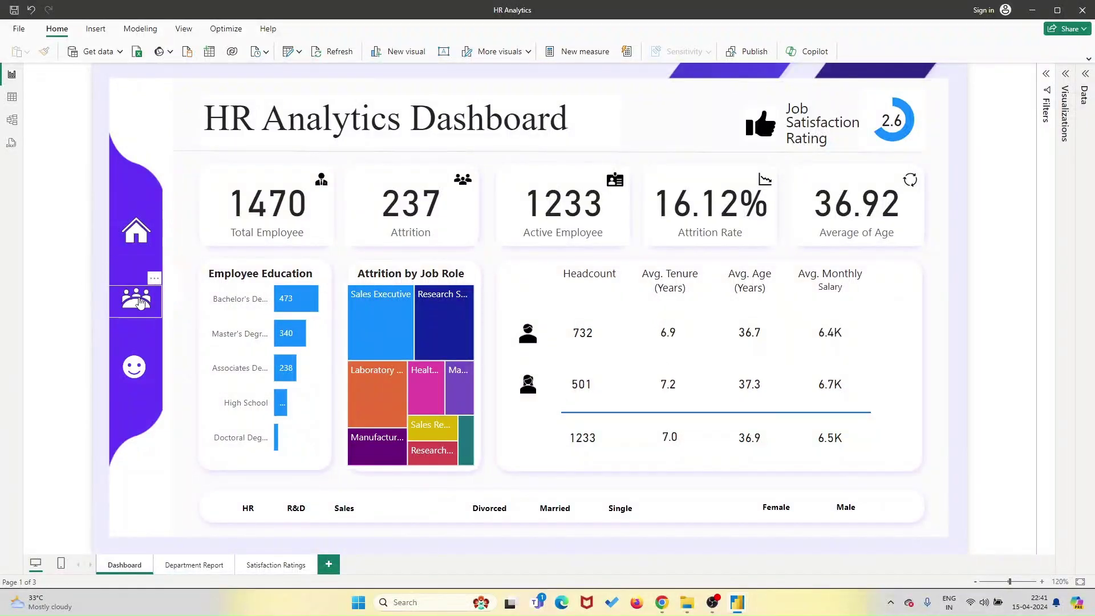
Clear the Sales slicer on Department Report, then visit Satisfaction Ratings and return.
{"action": "left_click", "coordinate": [140, 299], "text": "ctrl"}
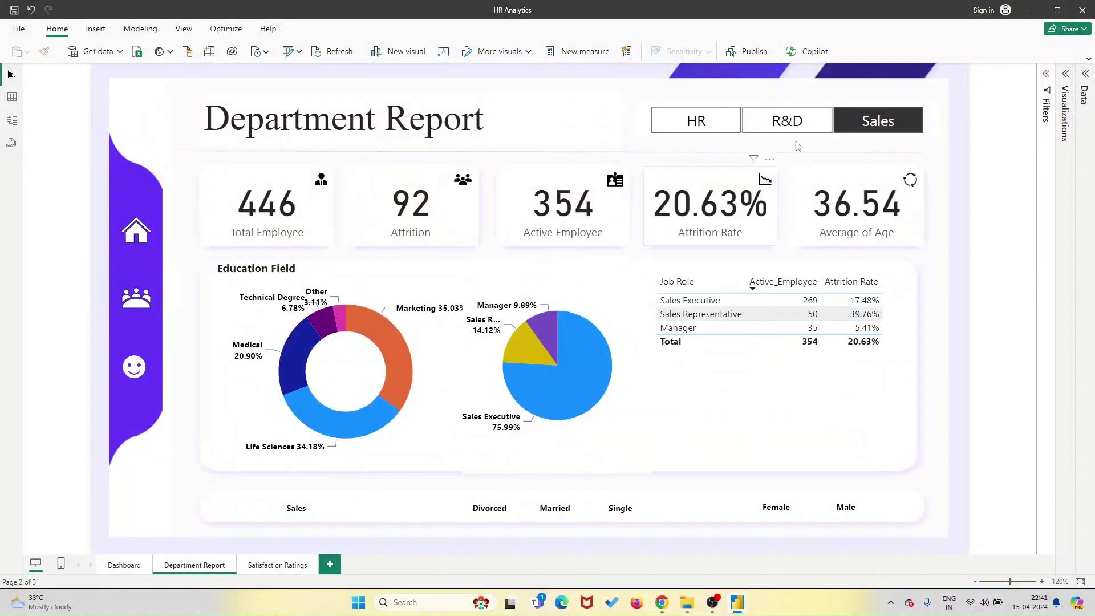
{"action": "left_click", "coordinate": [857, 120]}
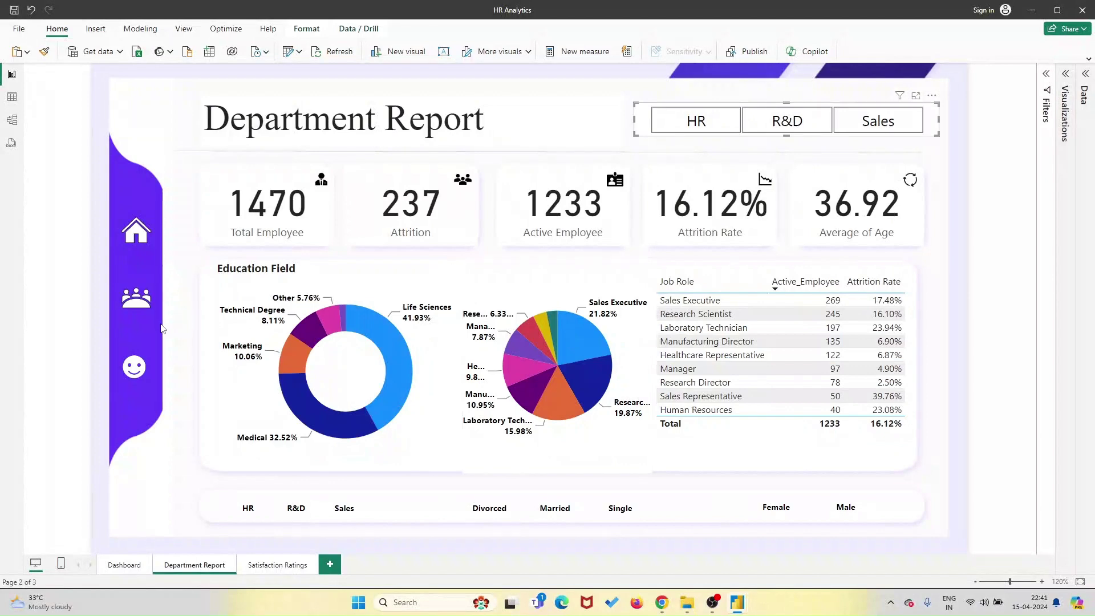
{"action": "left_click", "coordinate": [132, 372], "text": "ctrl"}
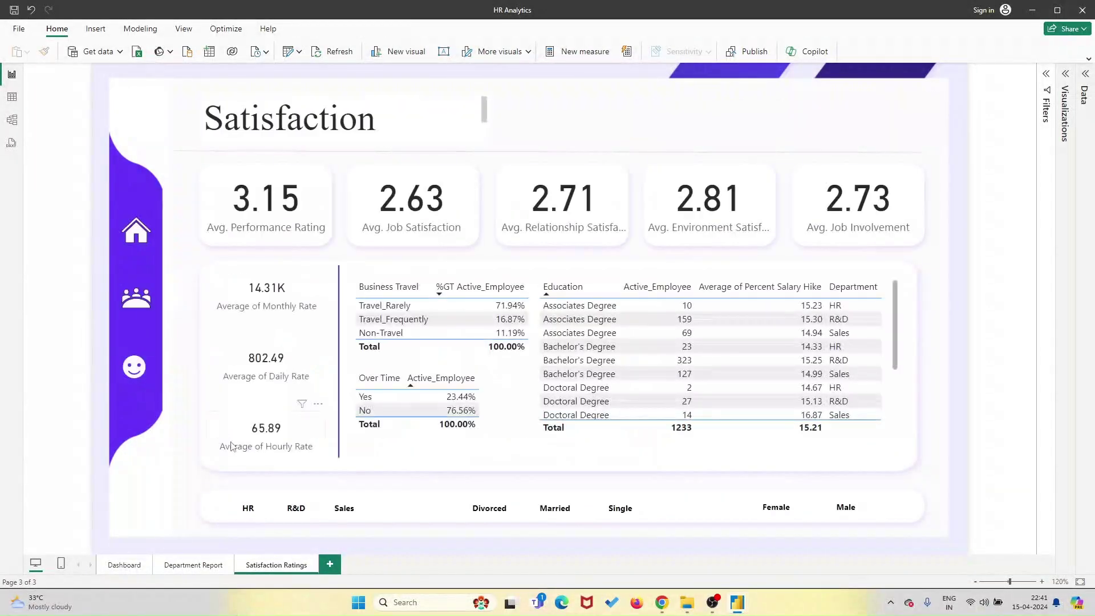
{"action": "left_click", "coordinate": [208, 569]}
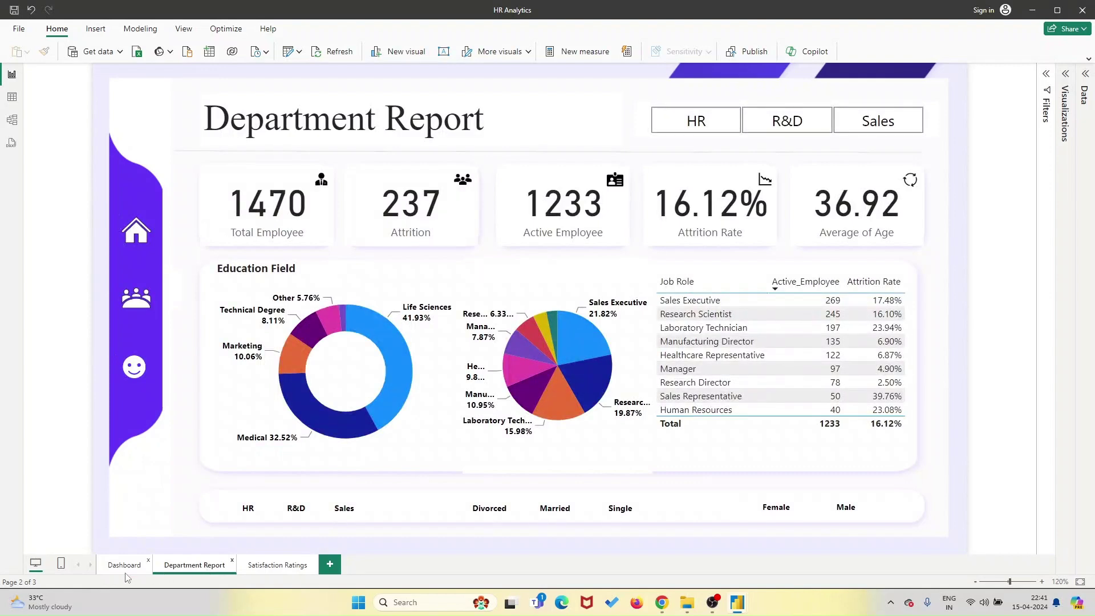